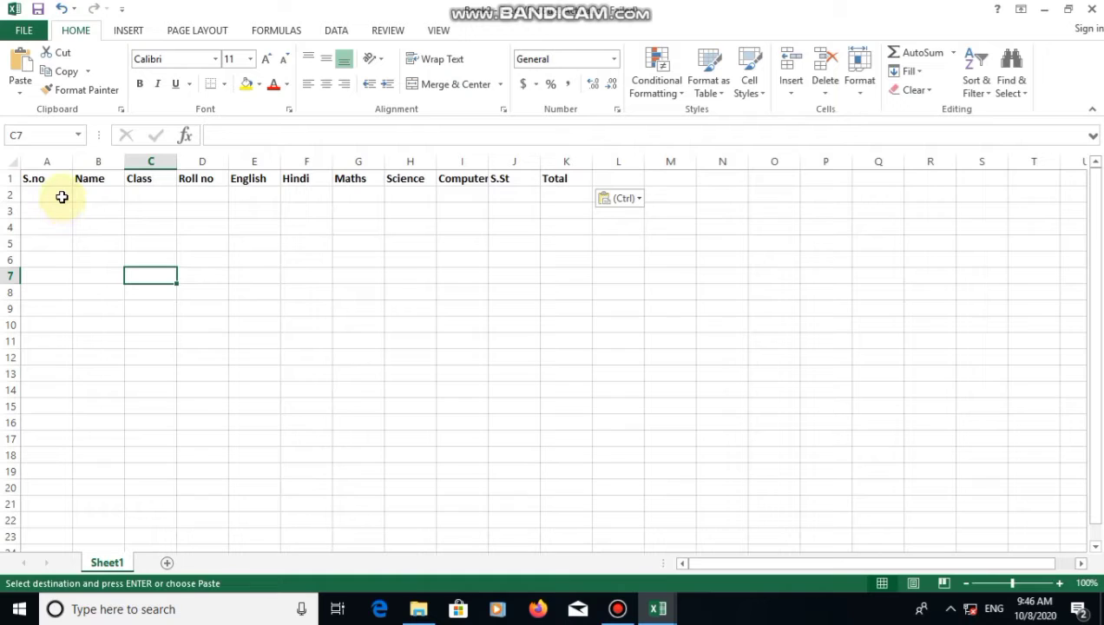
Enter 1 and 2 in A2:A3 and fill the series down to 15 in A16
left_click(62, 198)
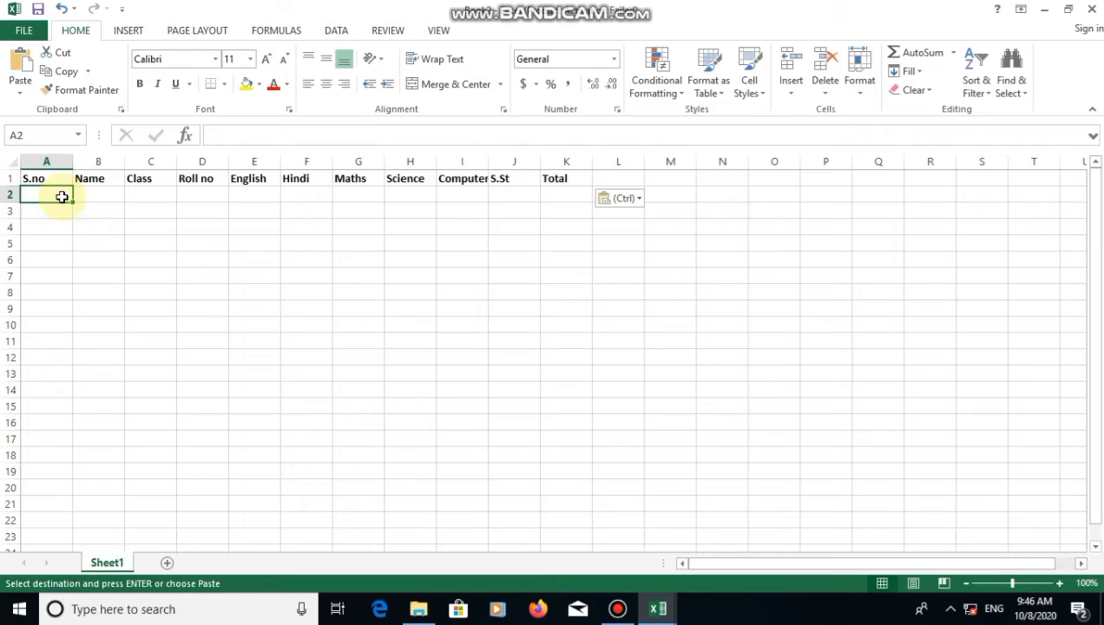
type("1")
key("Return")
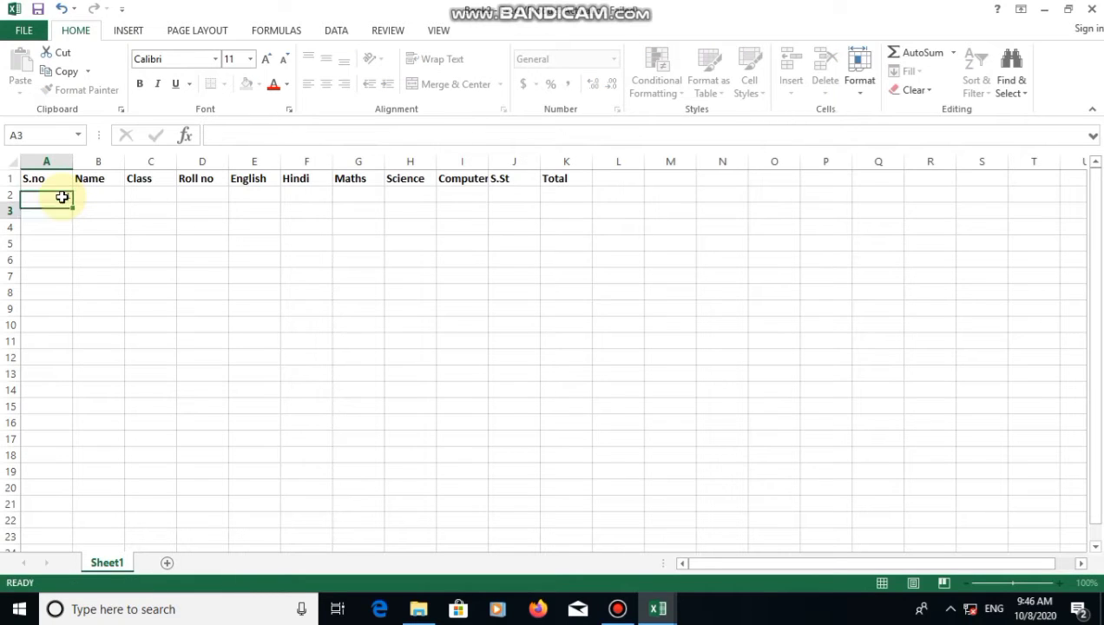
type("2")
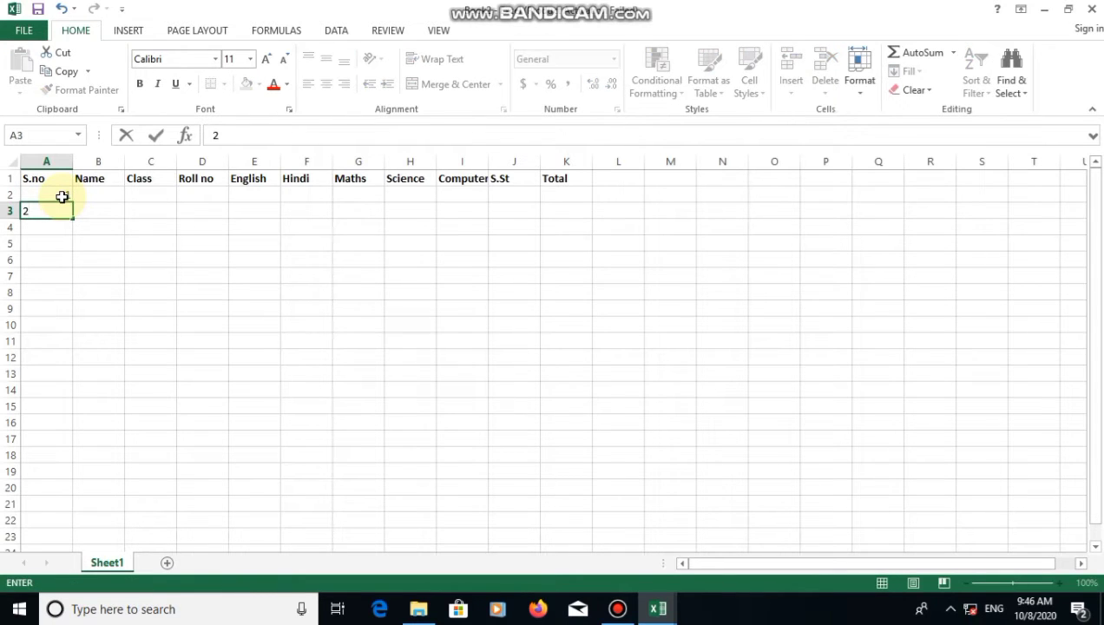
left_click_drag(54, 192, 55, 214)
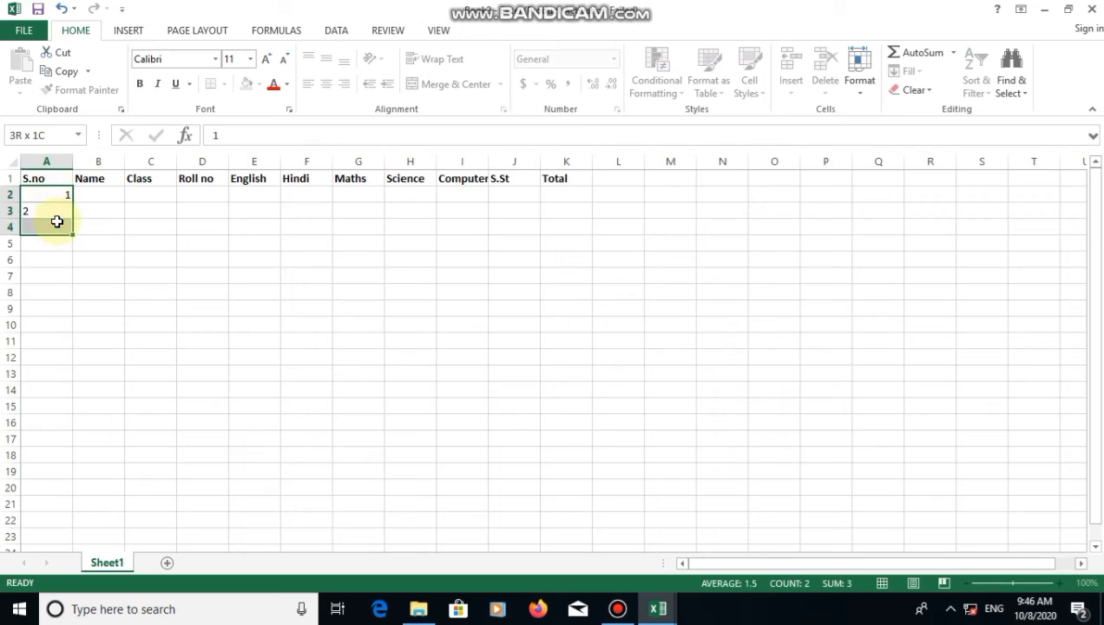
left_click(56, 193)
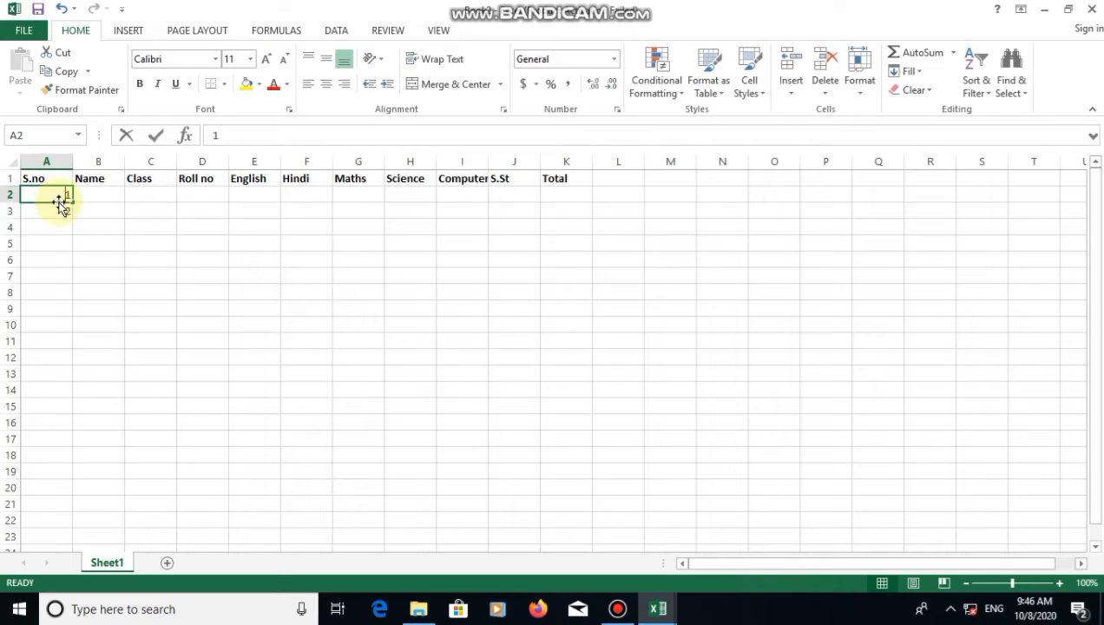
double_click(59, 194)
left_click(52, 224)
left_click_drag(41, 191, 46, 206)
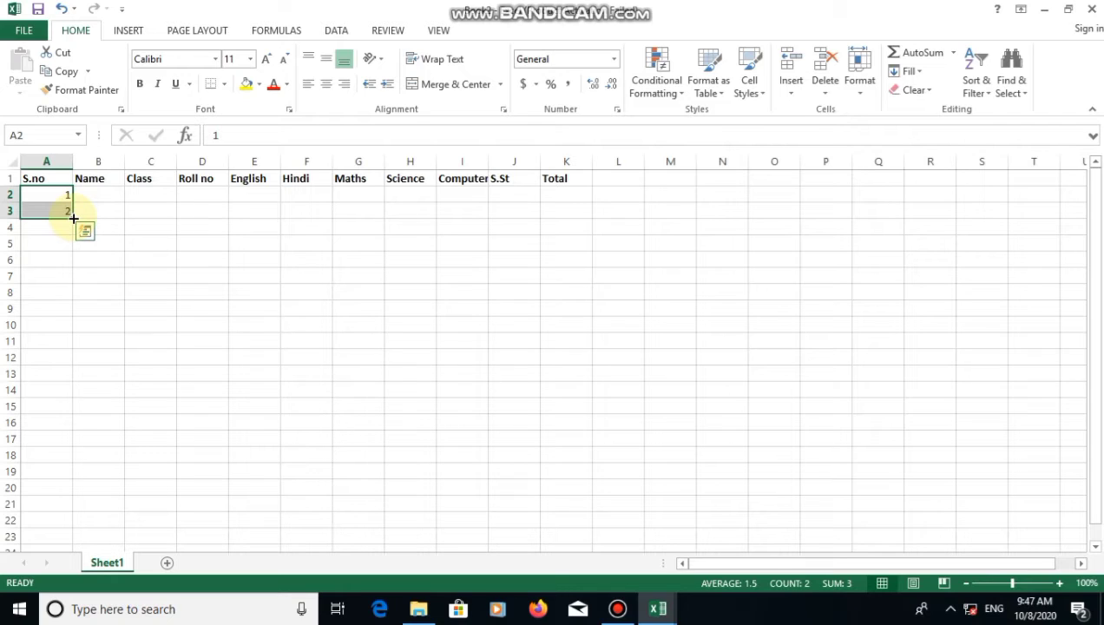
left_click_drag(74, 218, 59, 425)
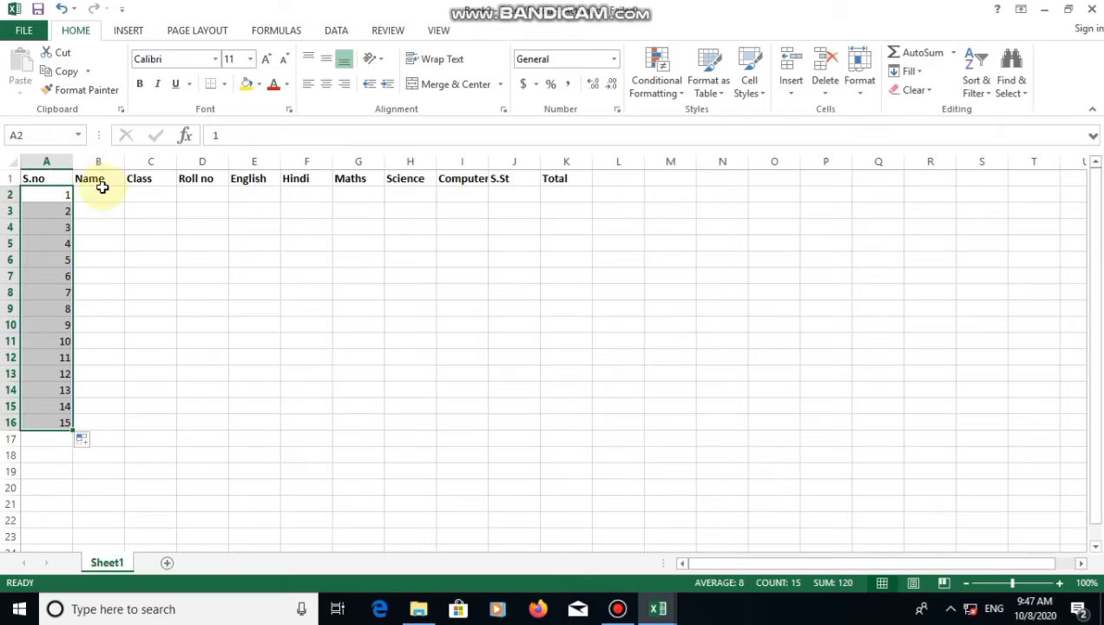
Type the first and second students' full names into cells B2 and B3
left_click(101, 193)
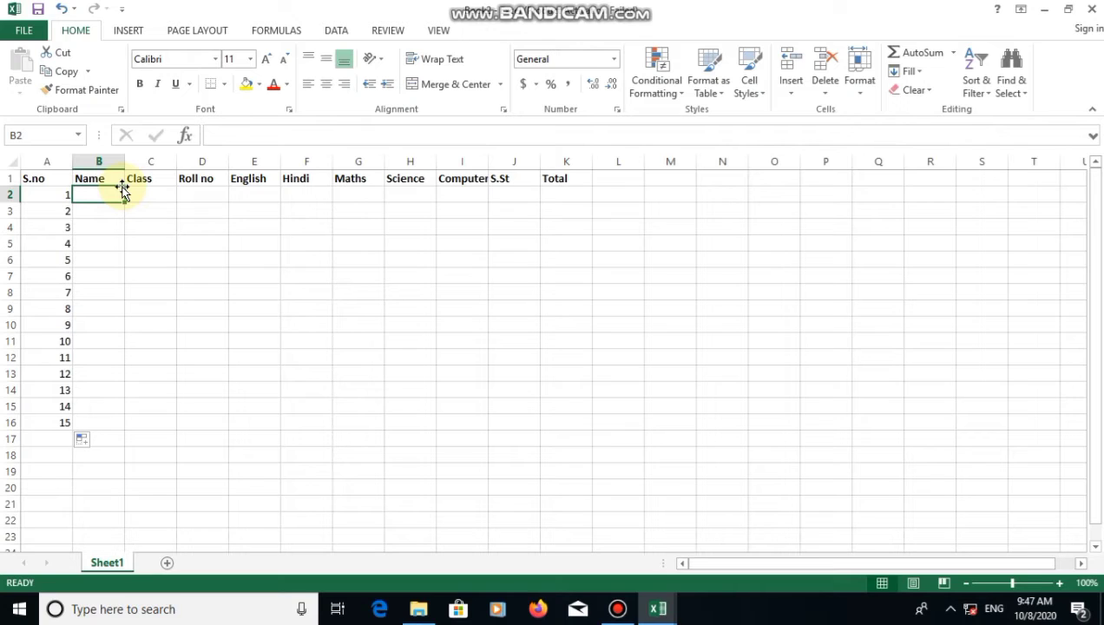
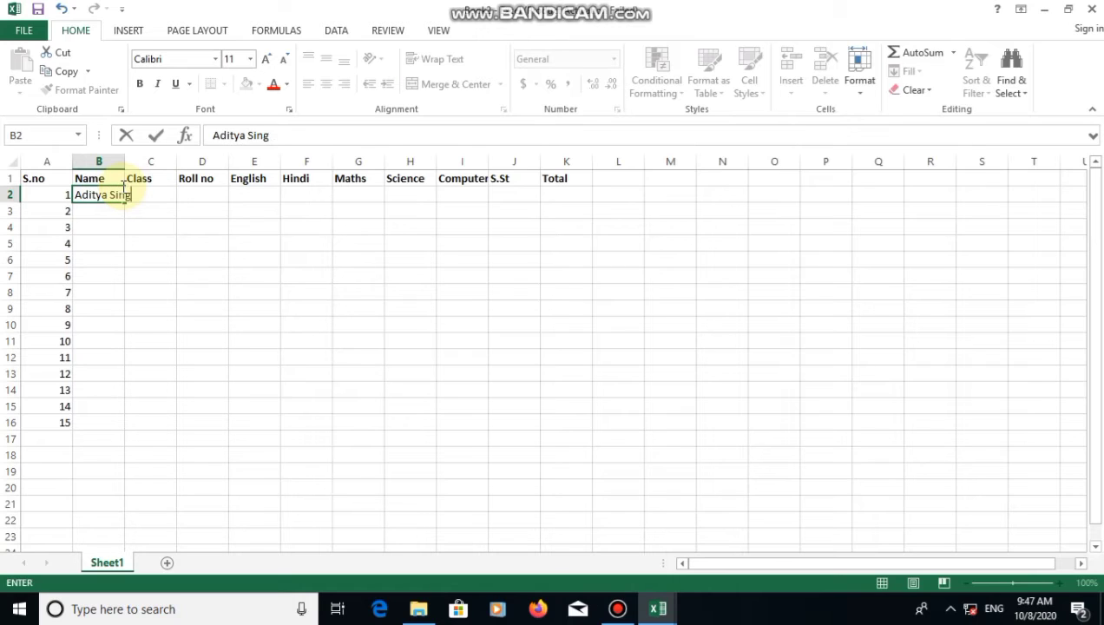
key("Return")
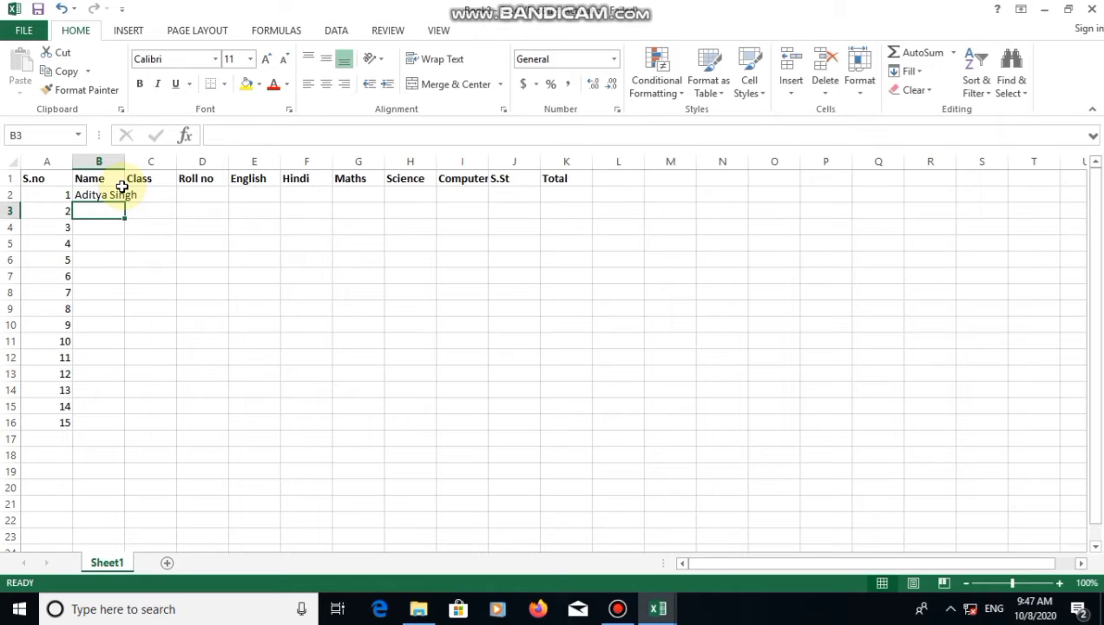
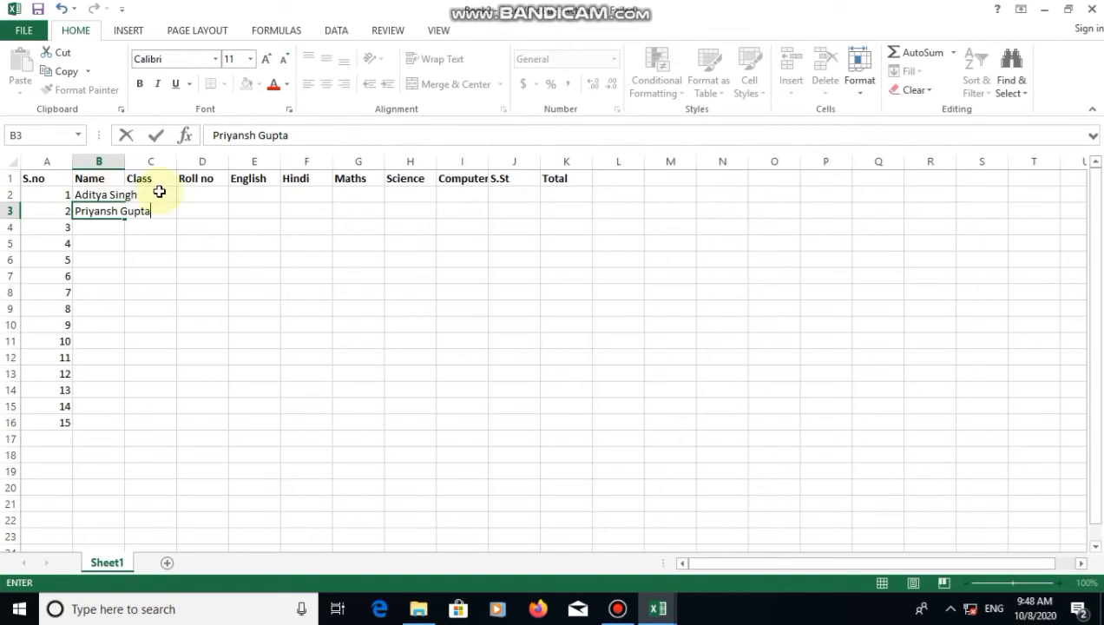
left_click(130, 229)
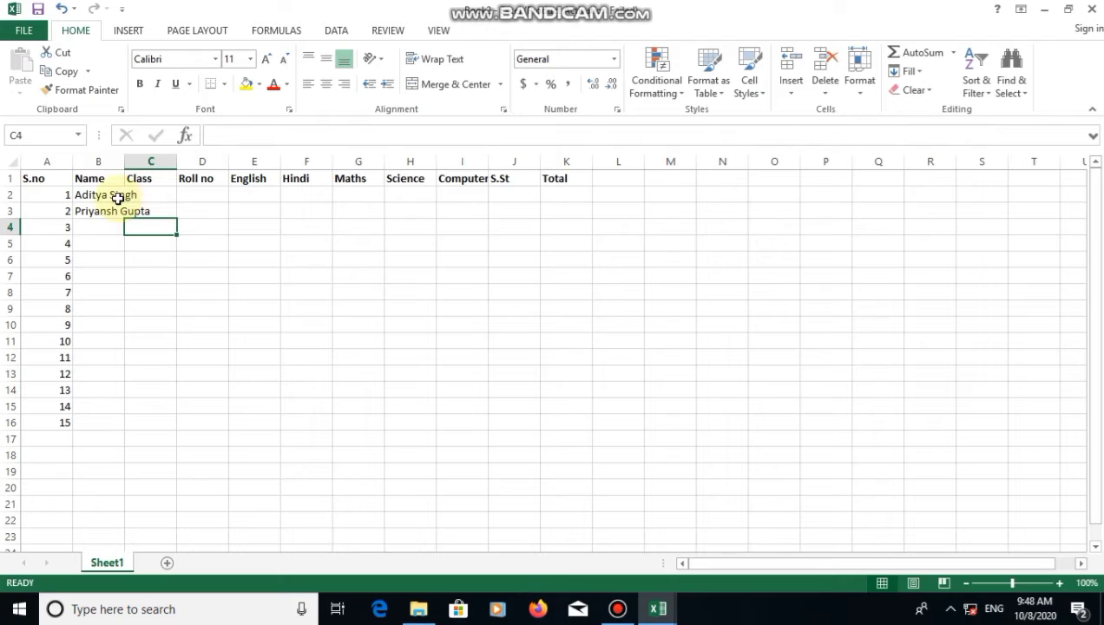
left_click(97, 158)
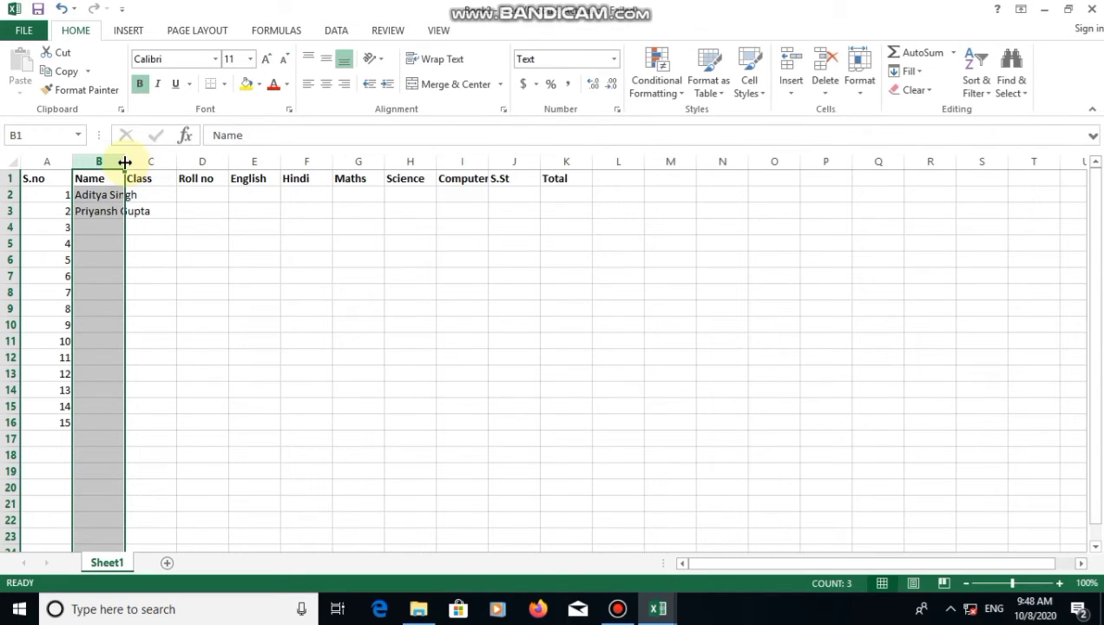
Widen column B to about 20.71 so the full names fit, and adjust row 2's height
left_click_drag(125, 162, 195, 164)
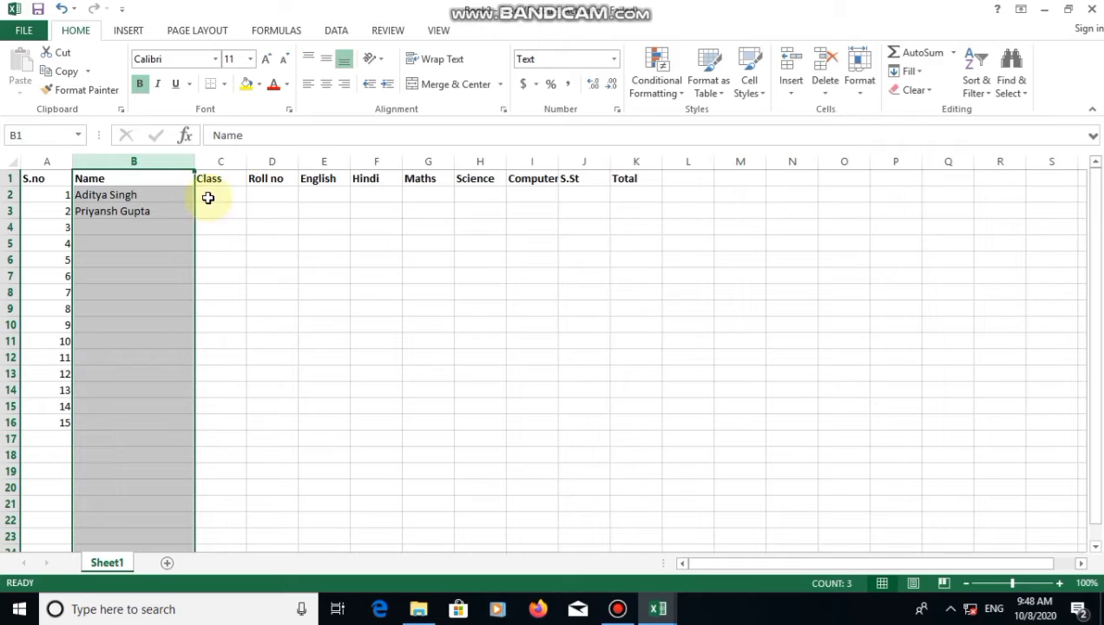
left_click(161, 211)
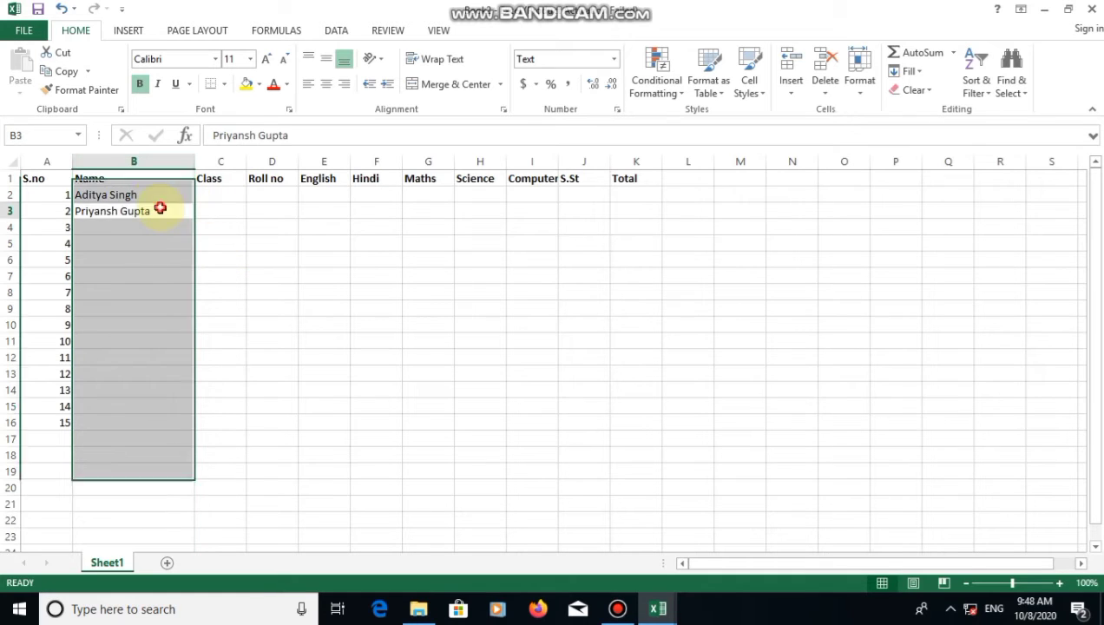
left_click(7, 195)
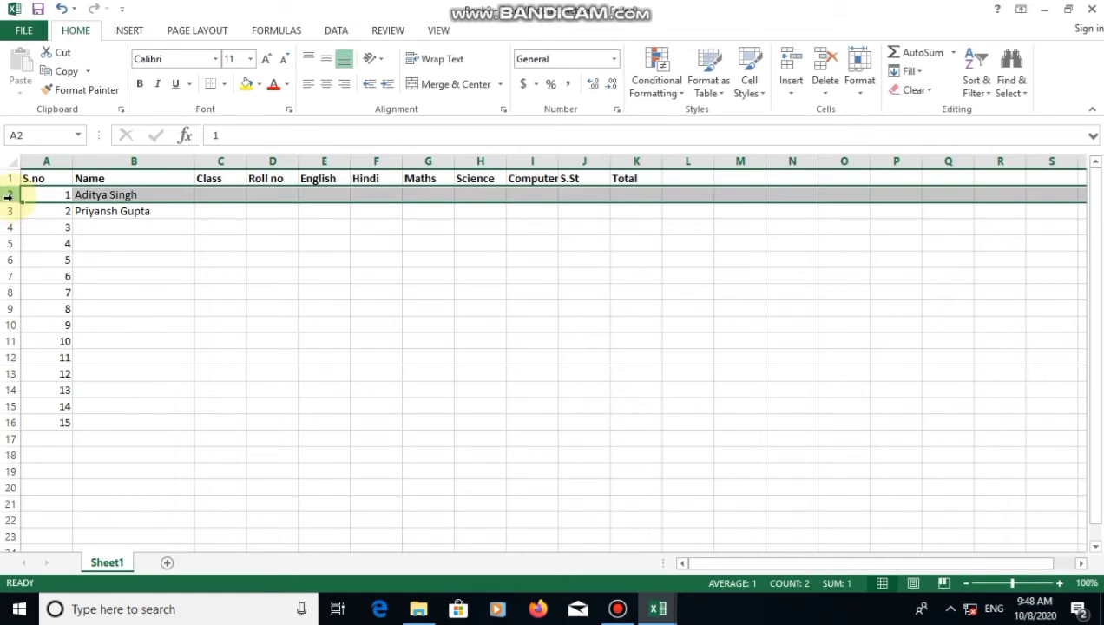
mouse_move(14, 202)
left_mouse_down()
mouse_move(14, 239)
mouse_move(8, 203)
left_mouse_up()
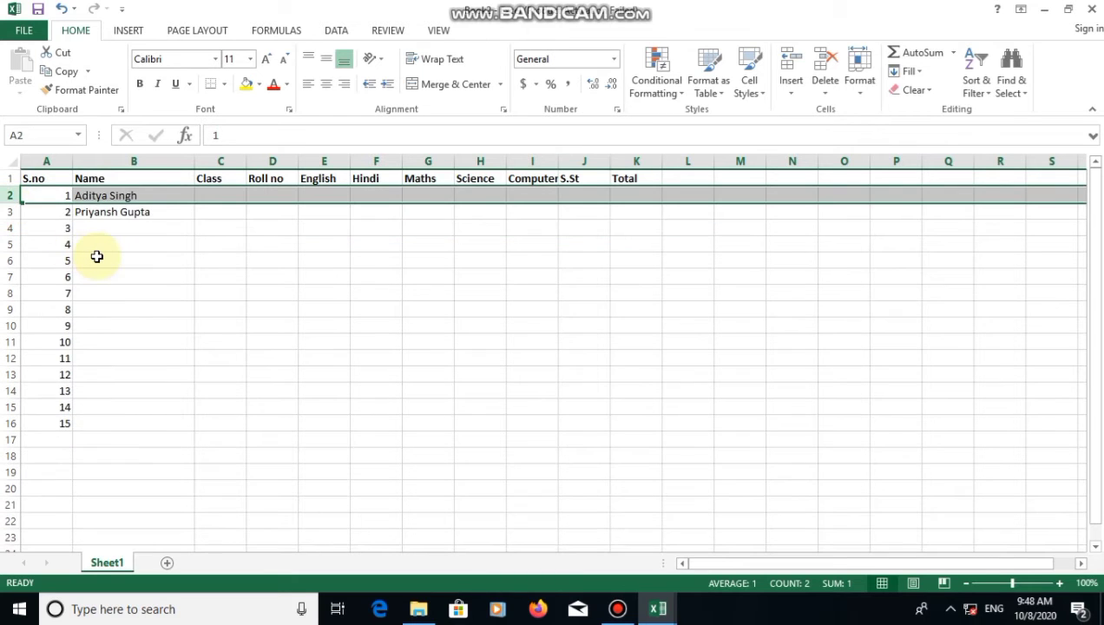
Enter 6 A as the first student's class in C2, which Excel shows as 6:00 AM
left_click(94, 257)
left_click(219, 193)
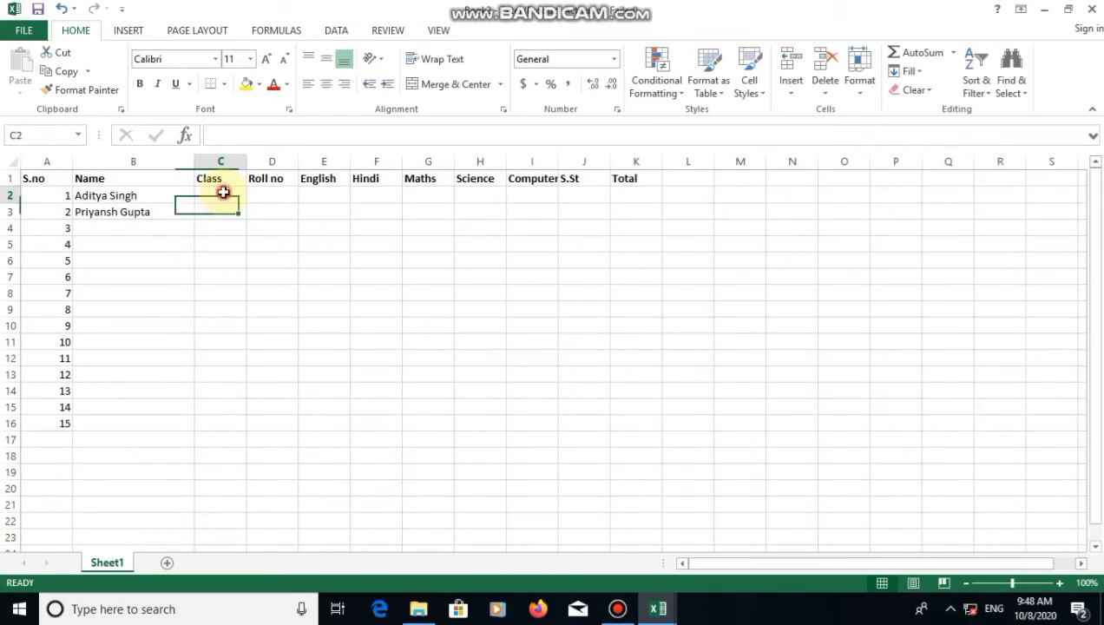
type("6 a")
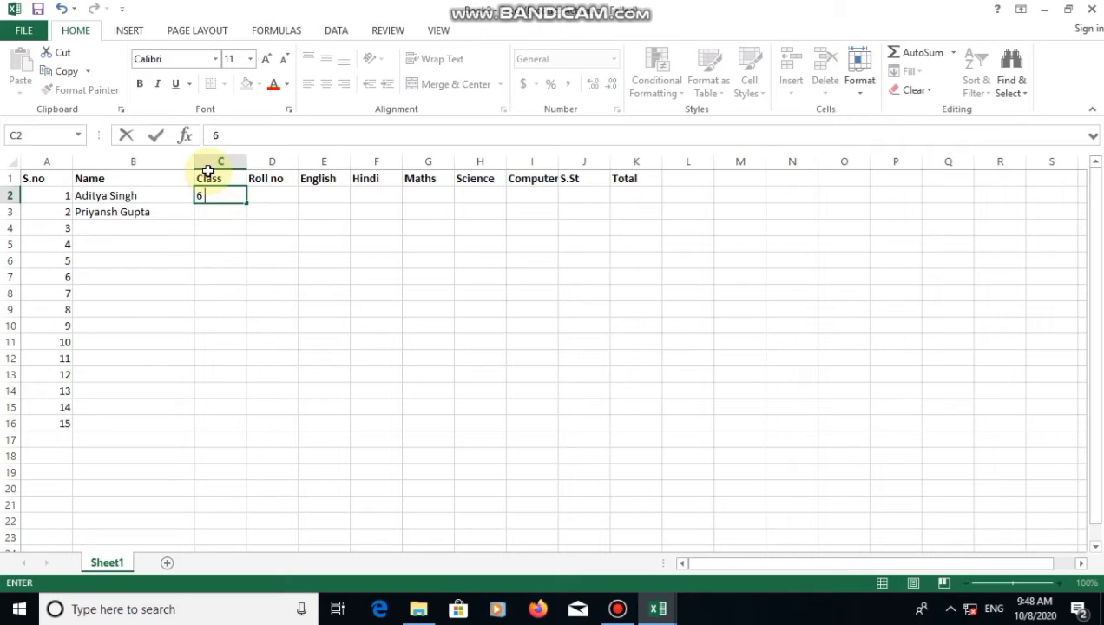
key("BackSpace")
key("BackSpace")
type("A")
key("Return")
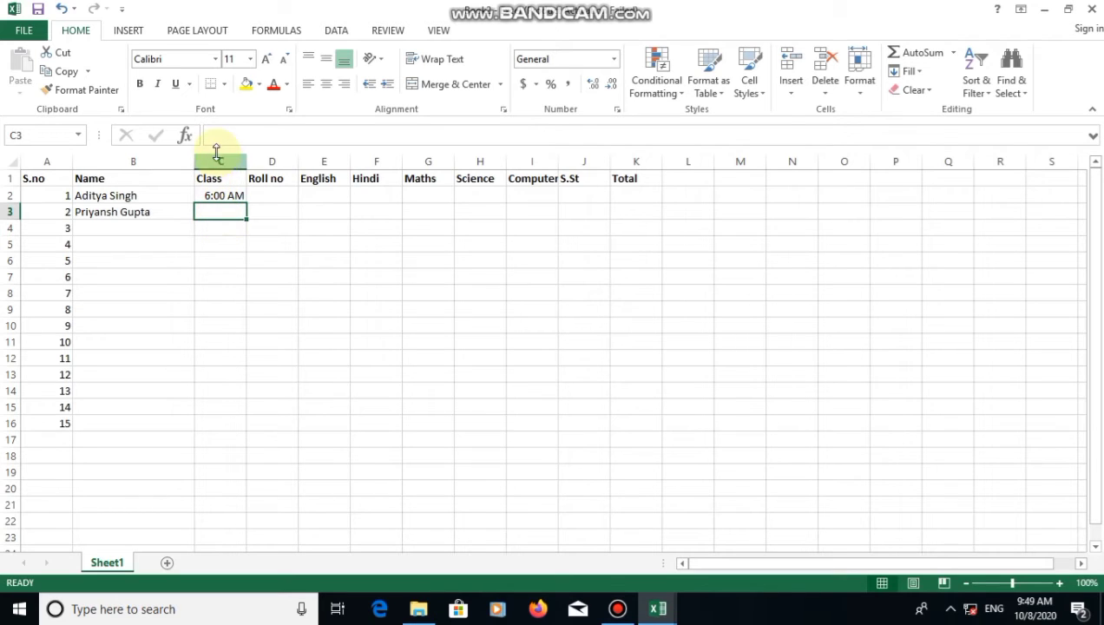
left_click(218, 160)
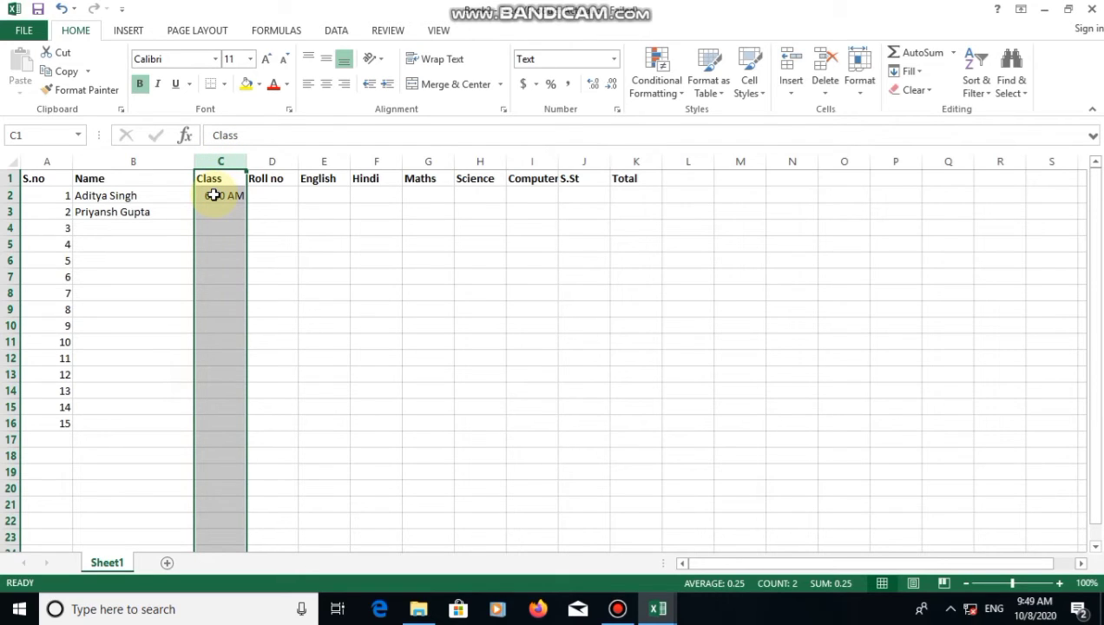
Format column C with the Text number category
right_click(215, 196)
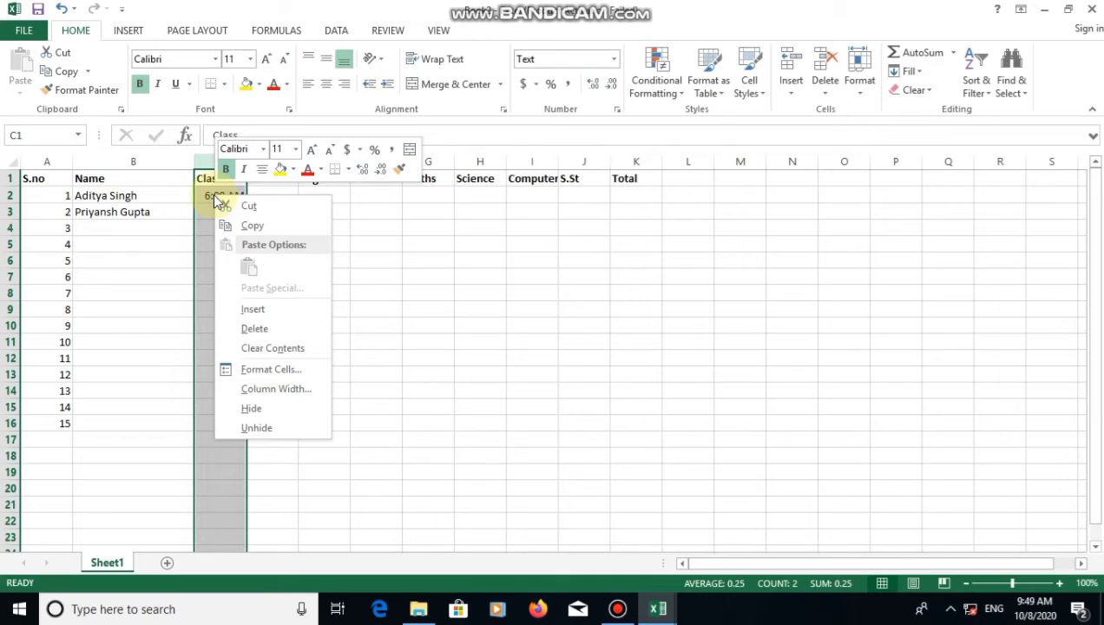
left_click(260, 369)
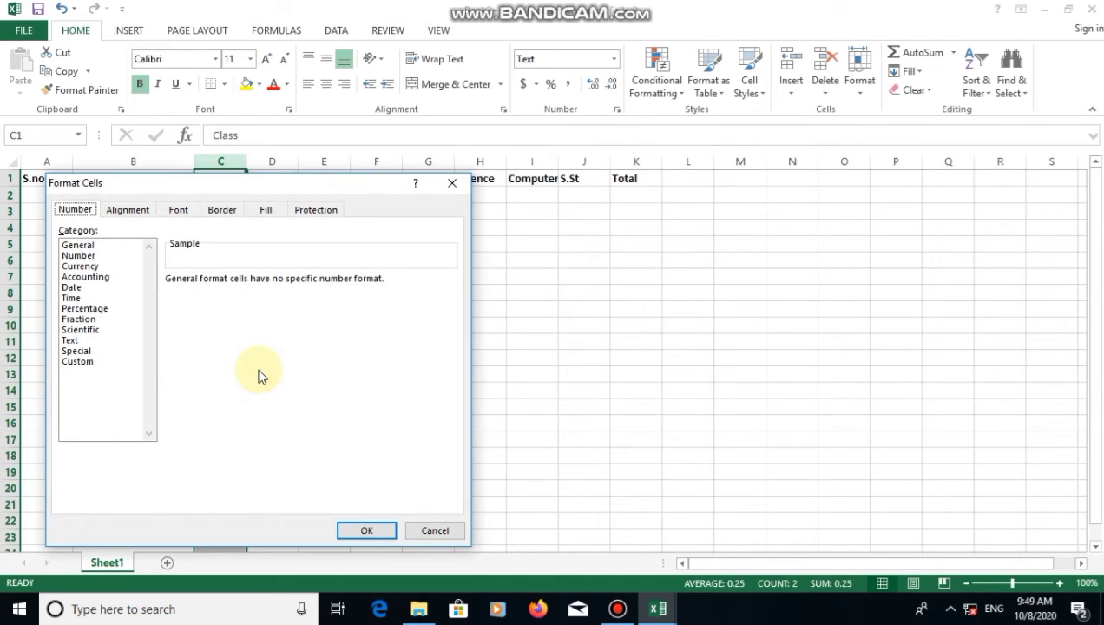
left_click(76, 341)
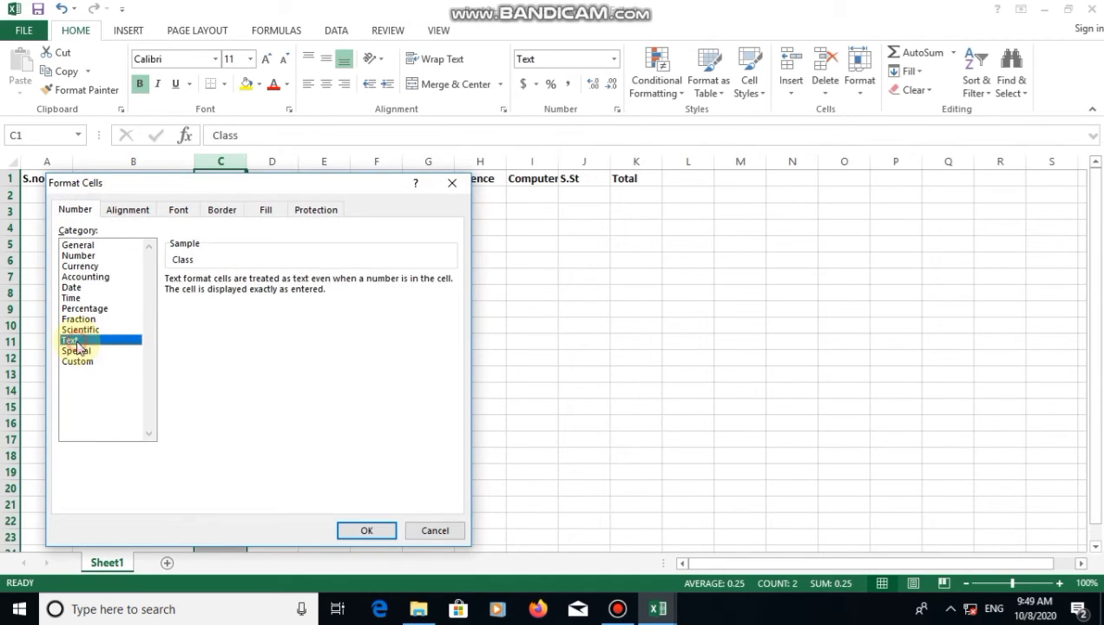
left_click(364, 530)
Re-enter the class 6 A in both C2 and C3
left_click(223, 196)
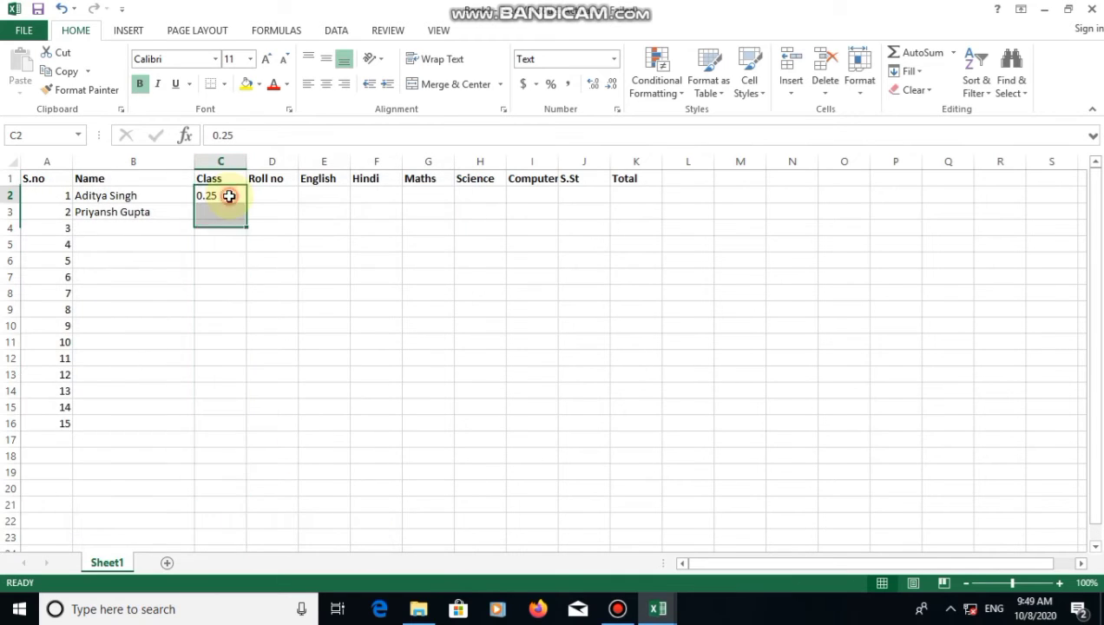
type("6")
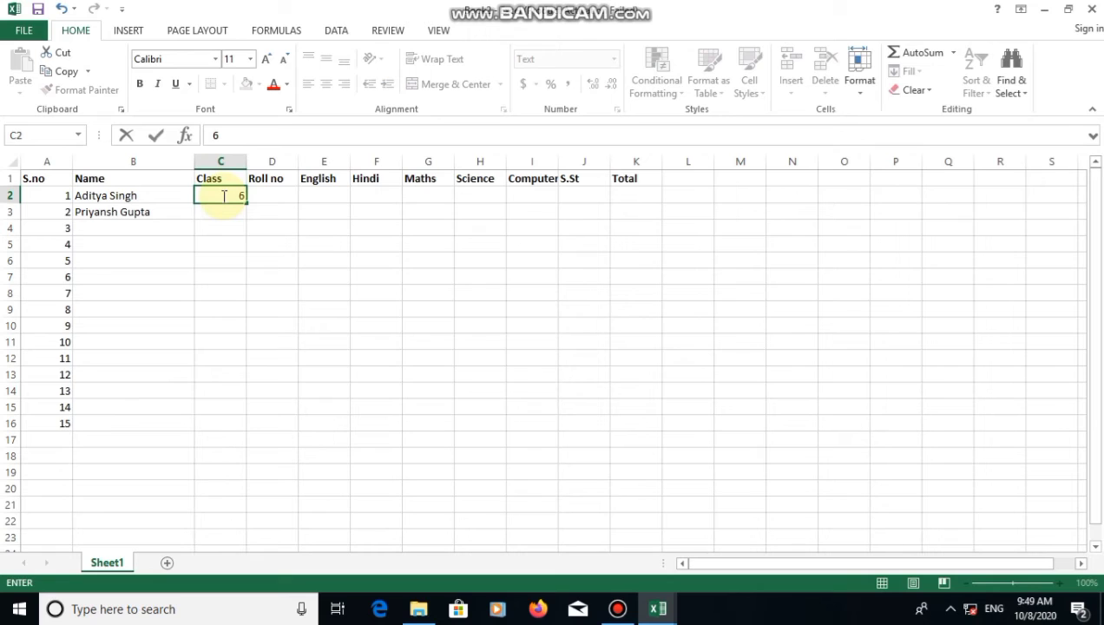
type(" A")
left_click(279, 306)
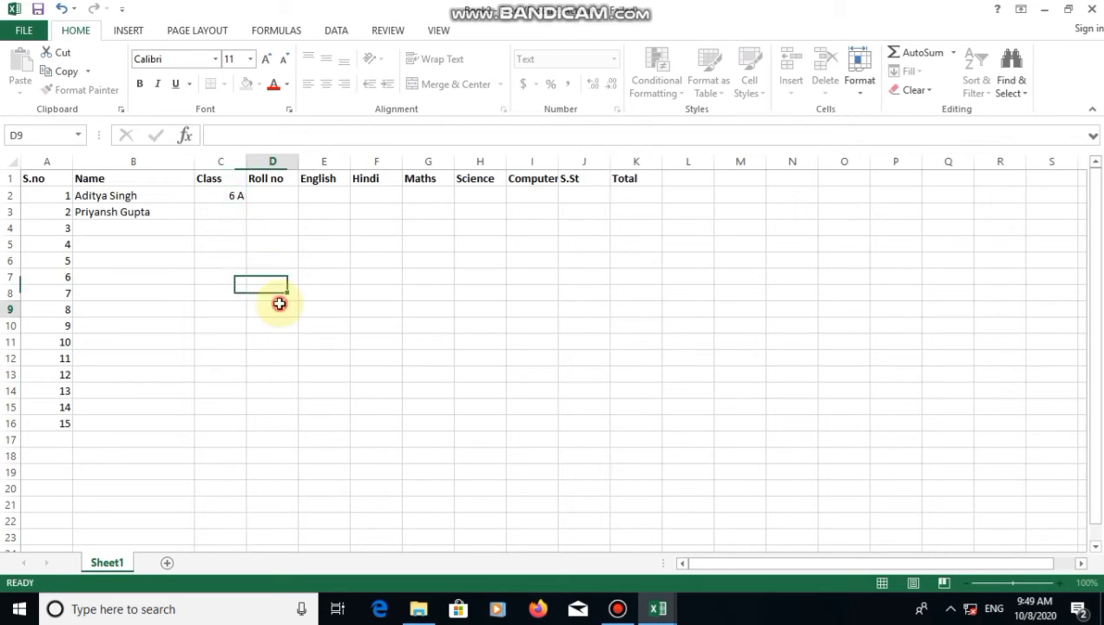
left_click(226, 214)
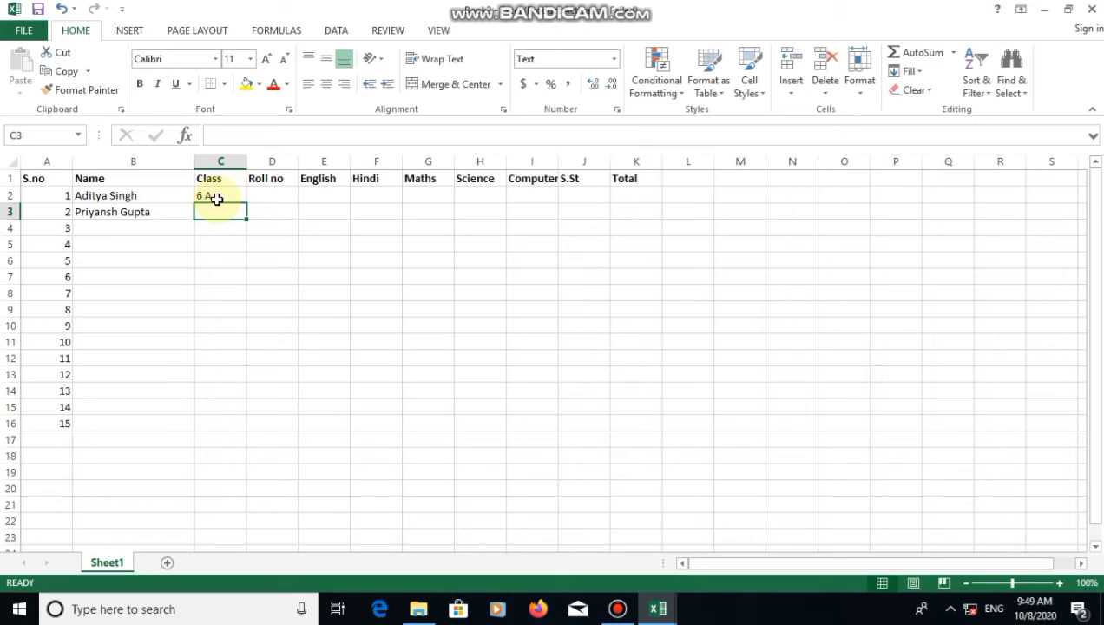
type("6")
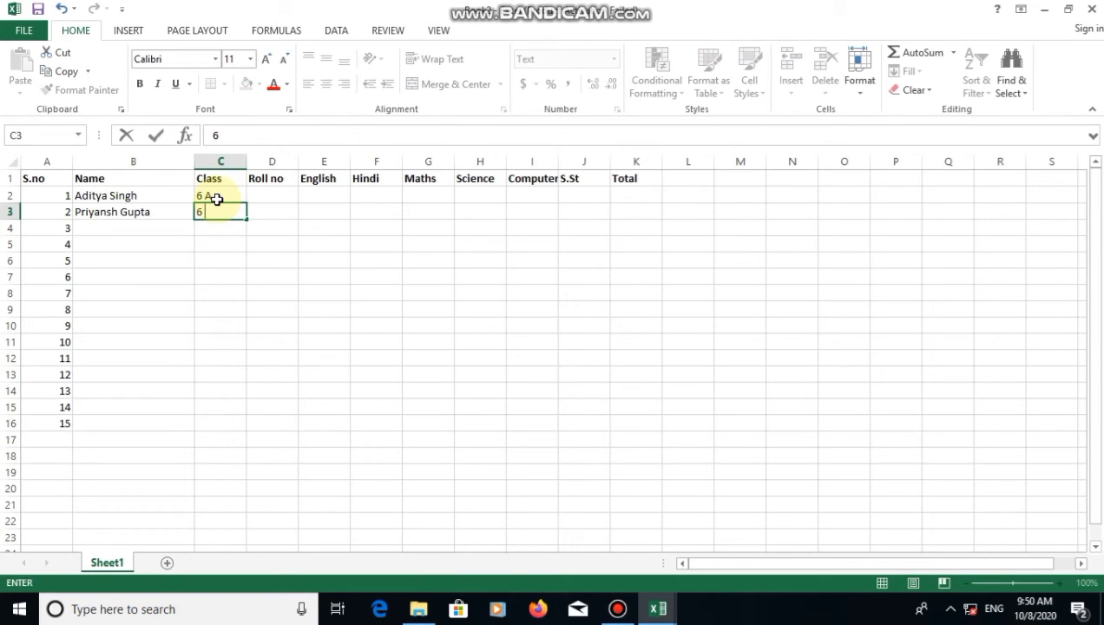
type(" A")
left_click(254, 198)
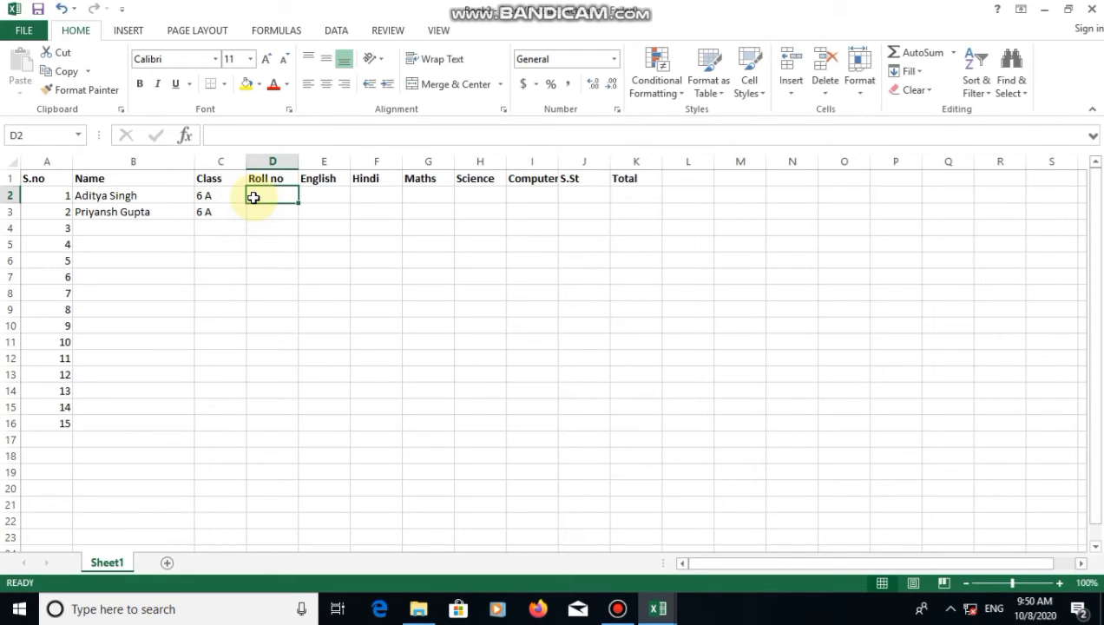
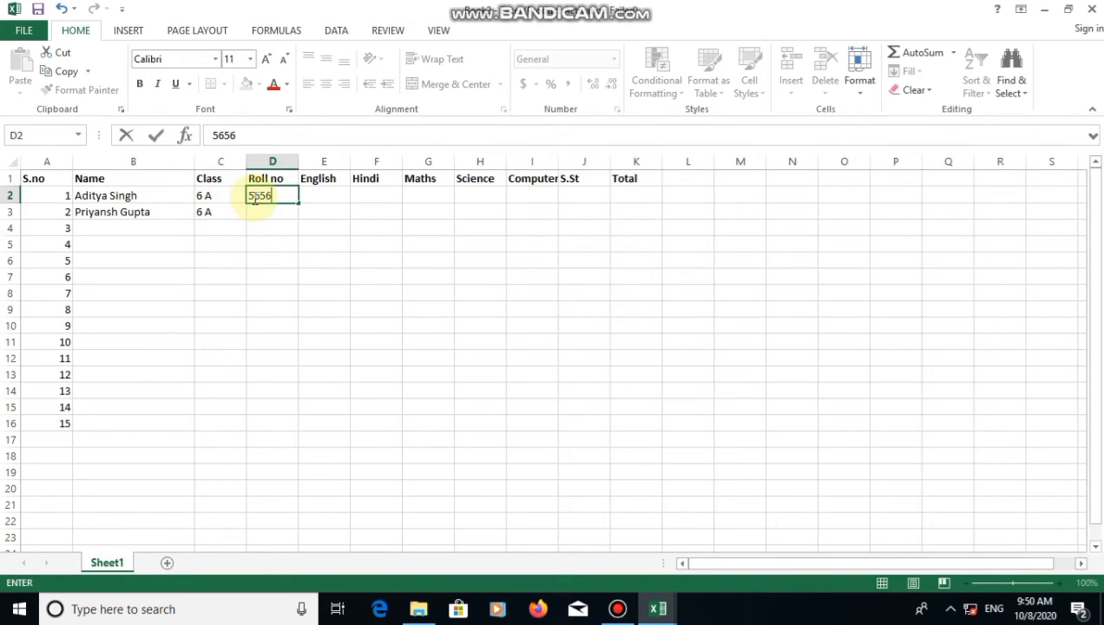
Enter roll number 5656 in D2 and 5657 in D3
key("Return")
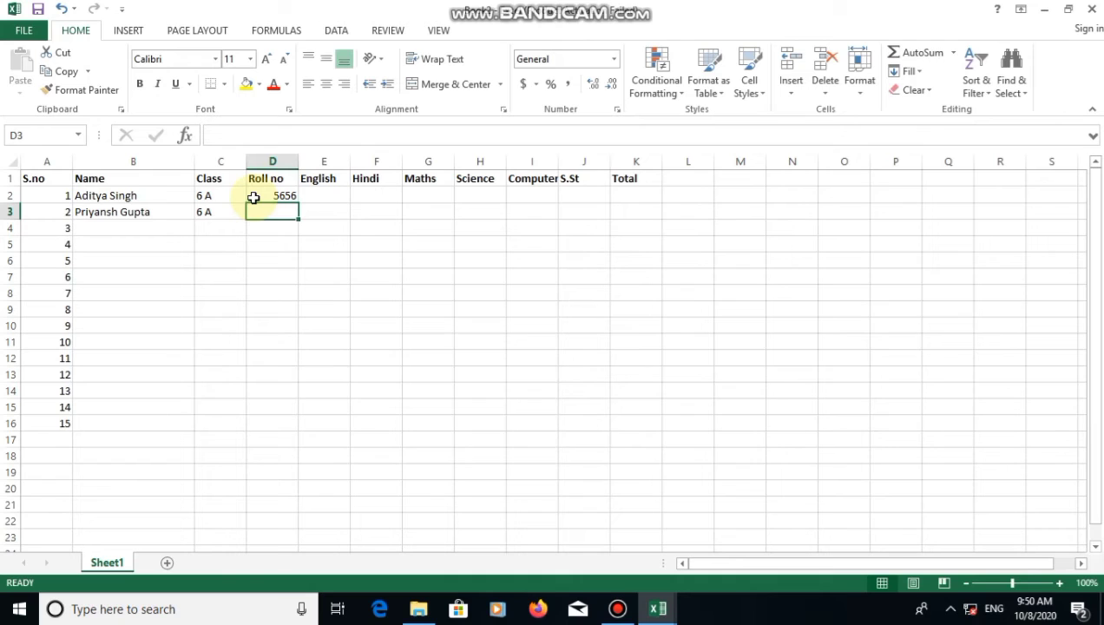
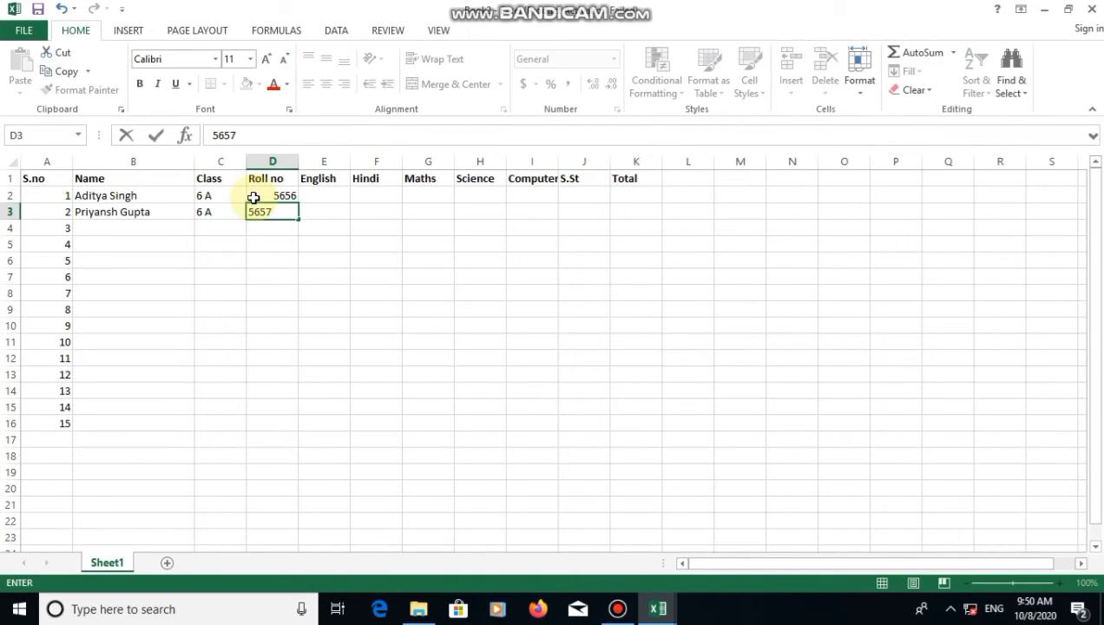
left_click(313, 224)
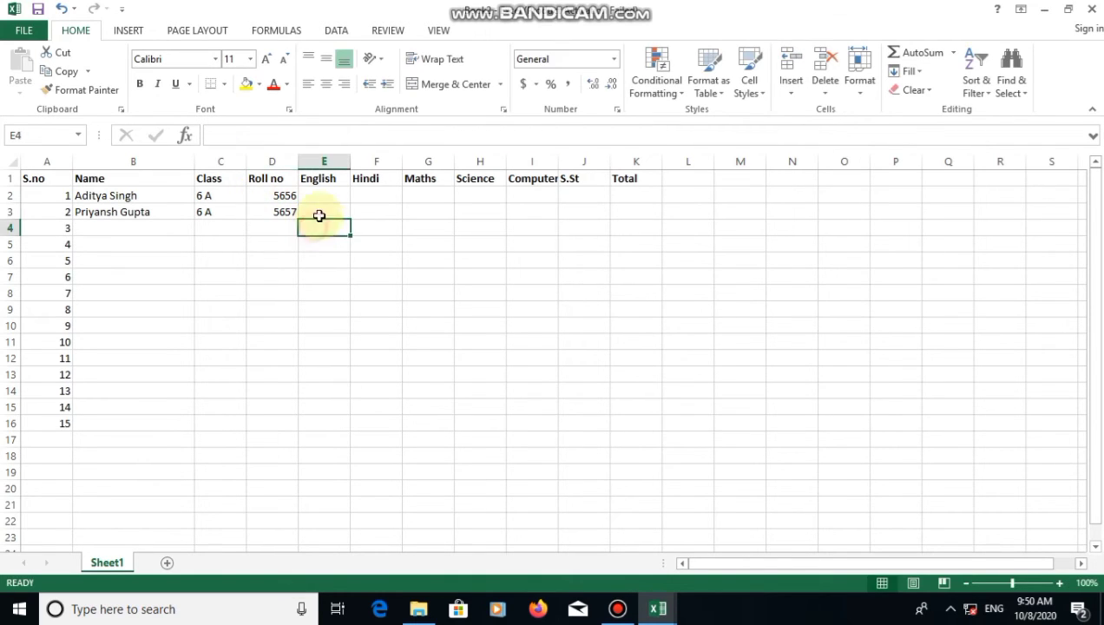
left_click(322, 194)
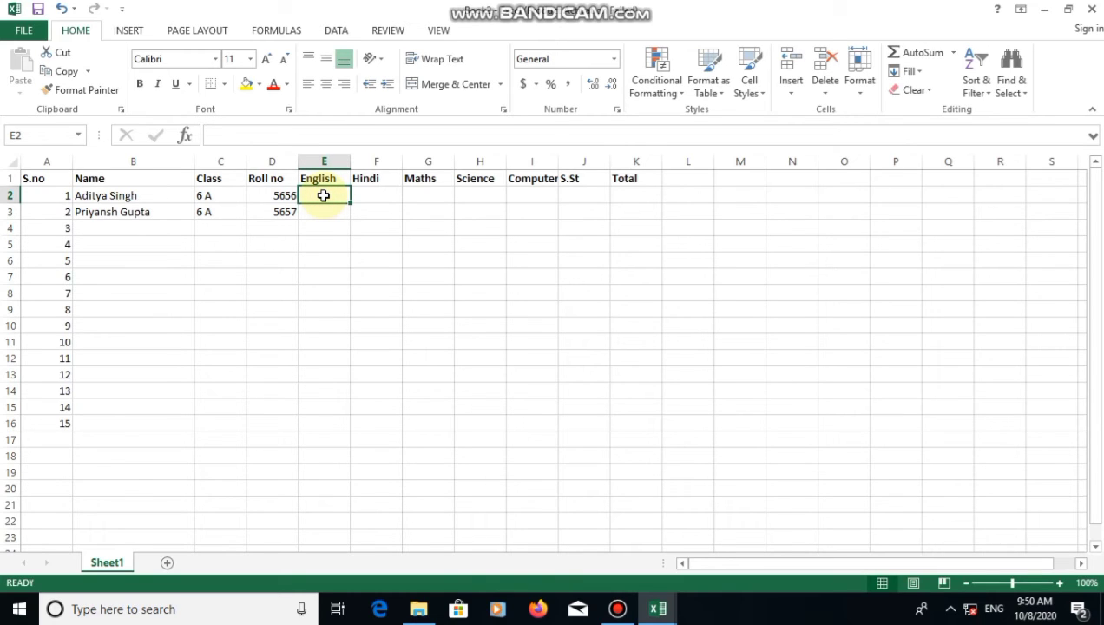
Enter the first student's marks 45, 65, 75, 43, 61 and 80 across E2:J2
type("45")
key("Tab")
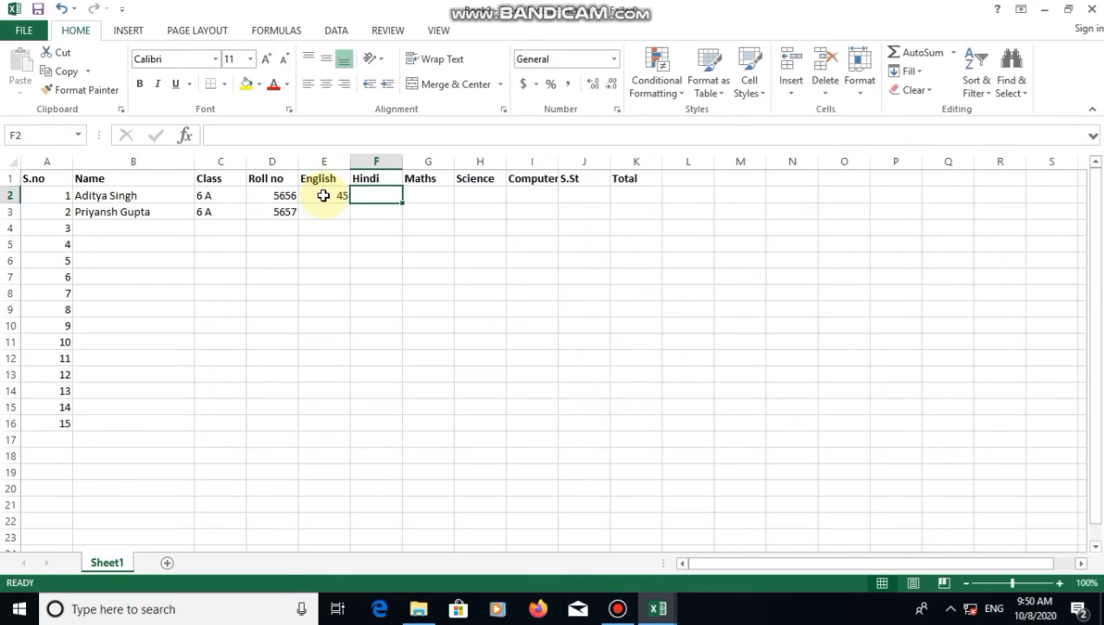
type("9")
key("BackSpace")
type("65")
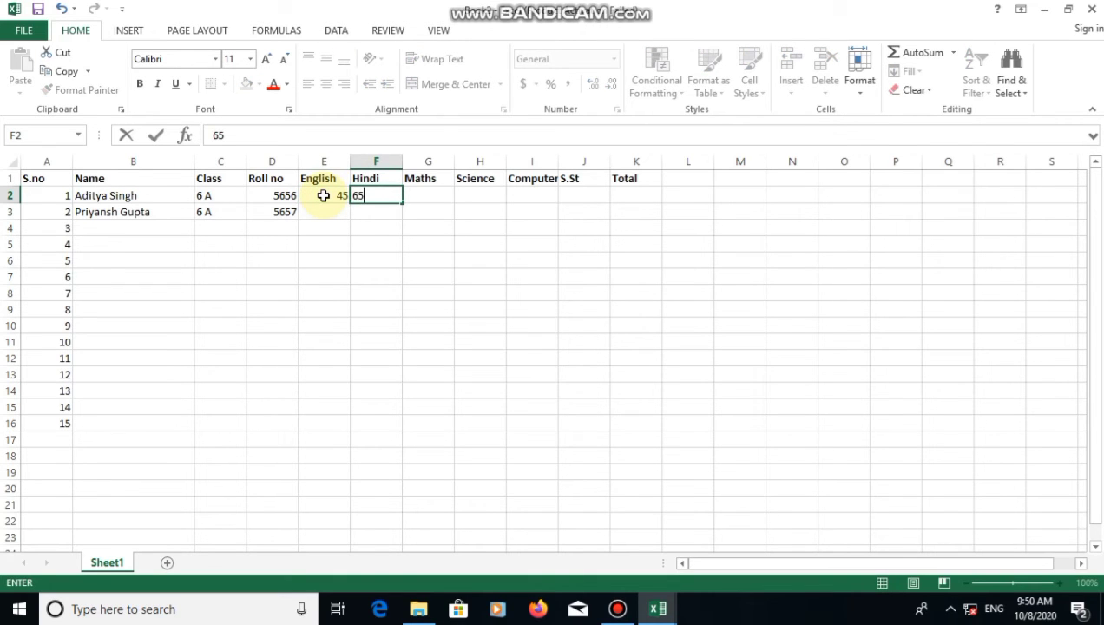
key("Tab")
type("75")
key("Tab")
type("43")
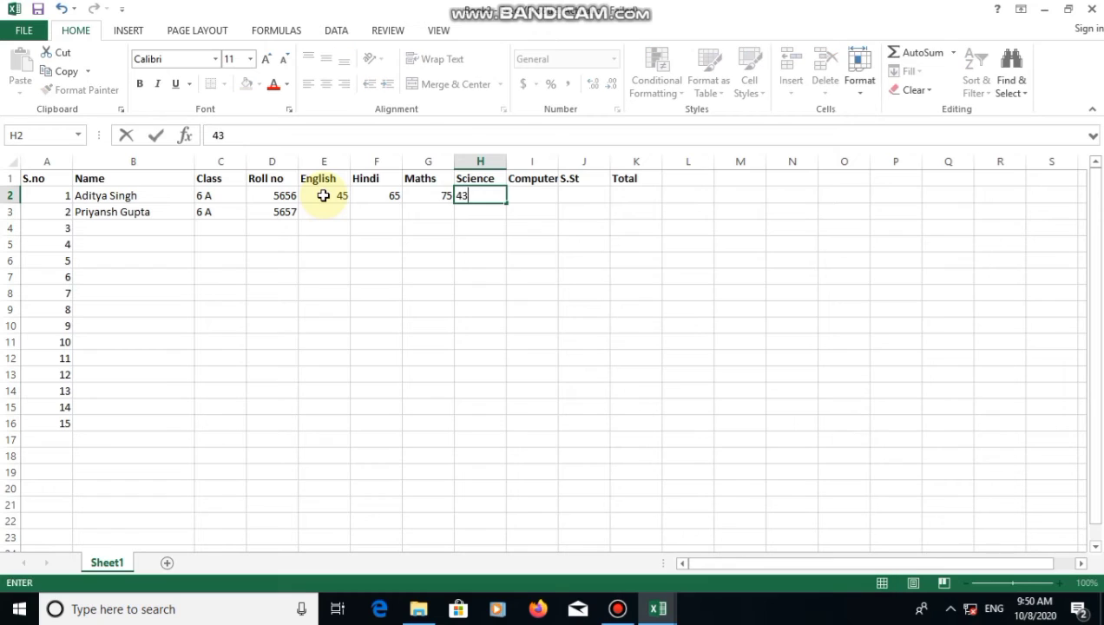
key("Tab")
type("6")
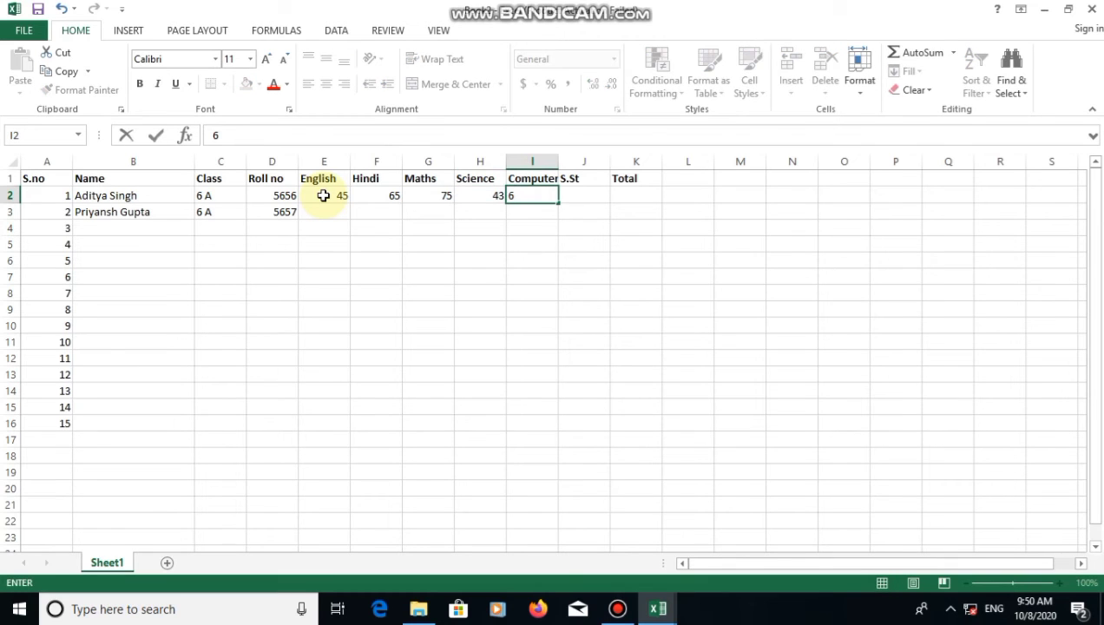
type("1")
key("Tab")
type("85")
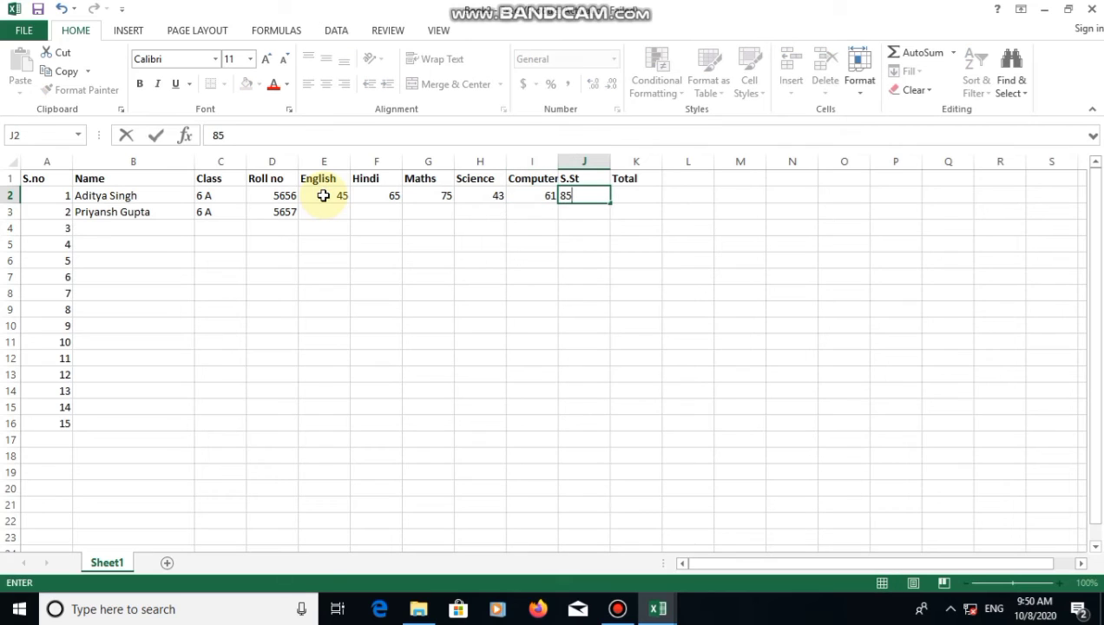
key("BackSpace")
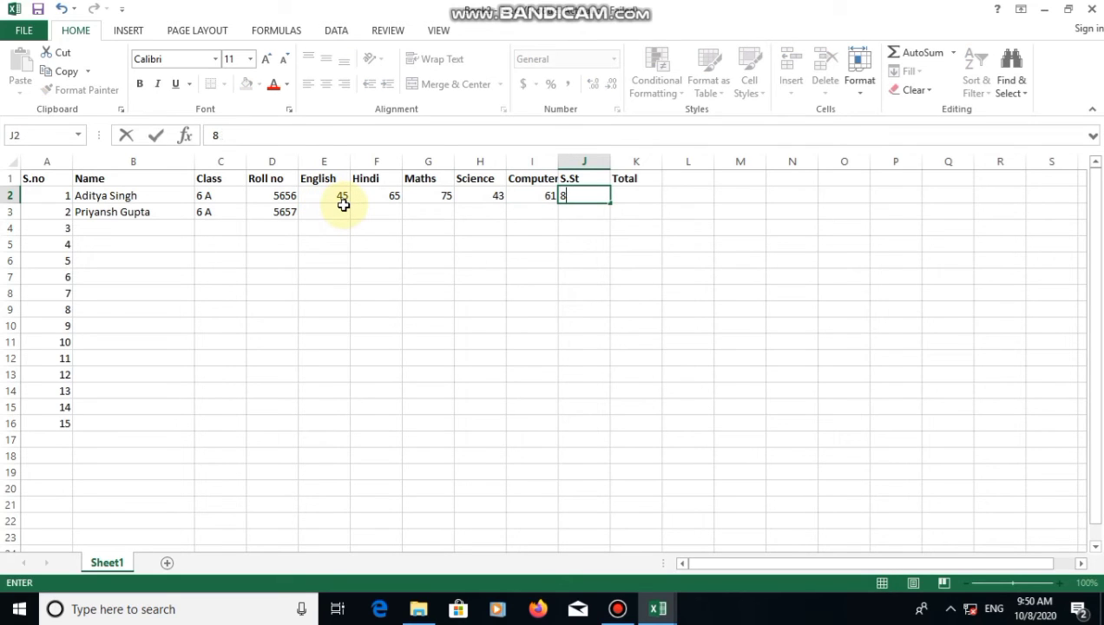
type("0")
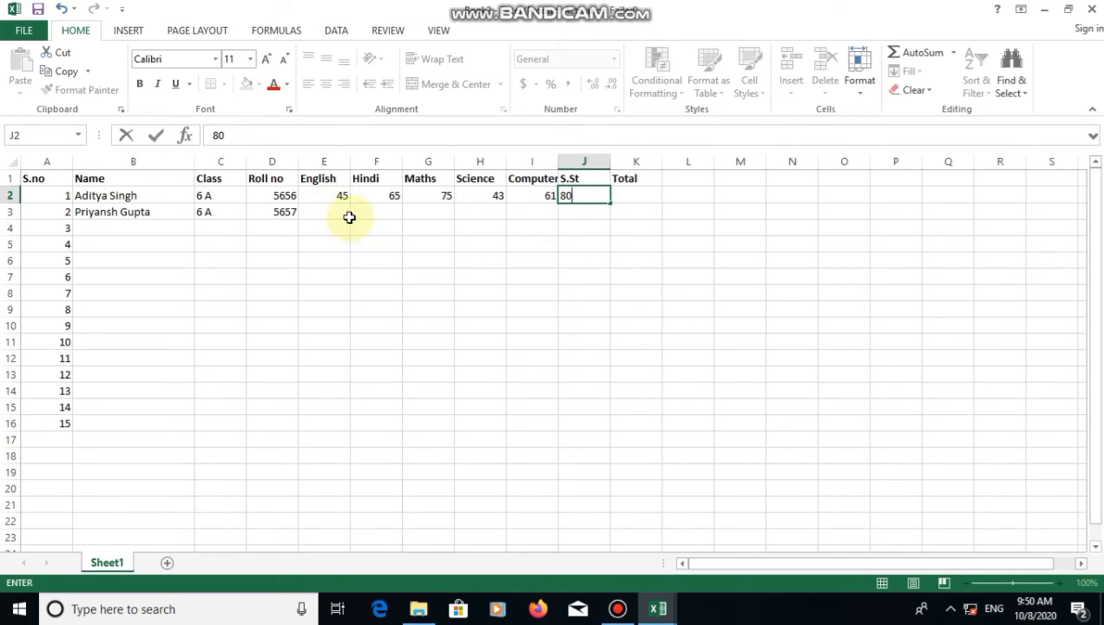
left_click(333, 215)
Enter 54, 78, 69, 39, 48 and 75 across E3:J3 for the second student
type("54")
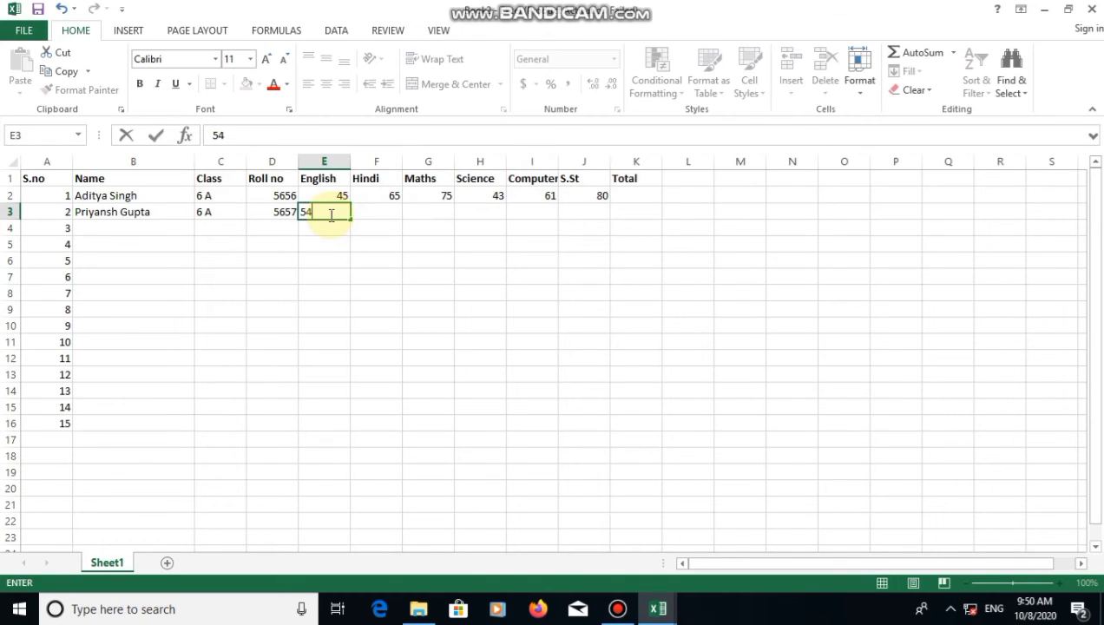
key("Tab")
type("78")
key("Tab")
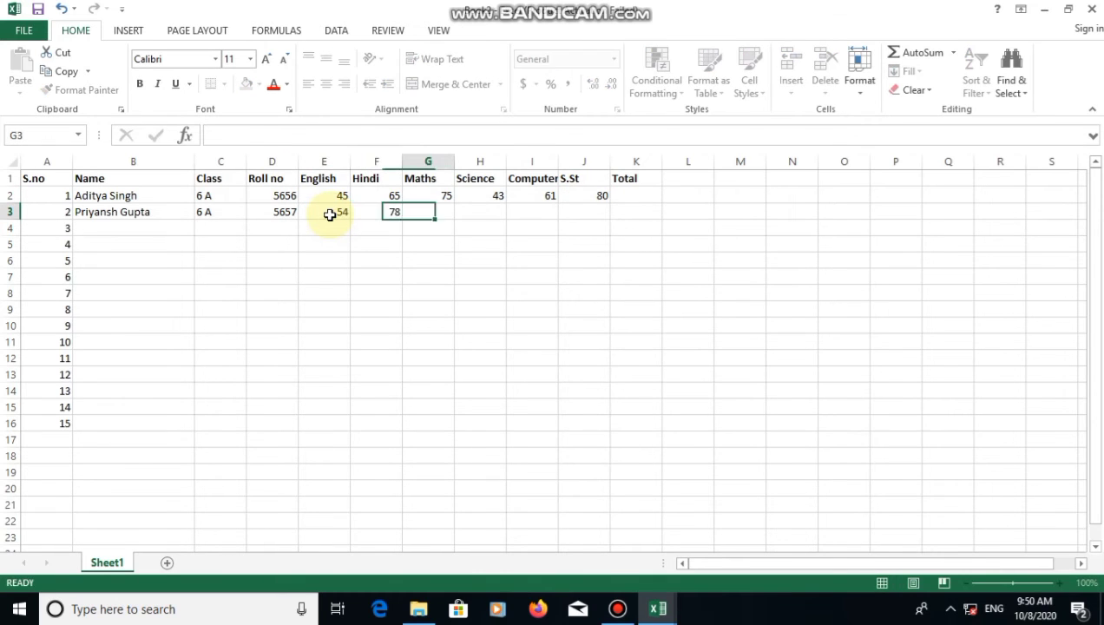
type("69")
key("Tab")
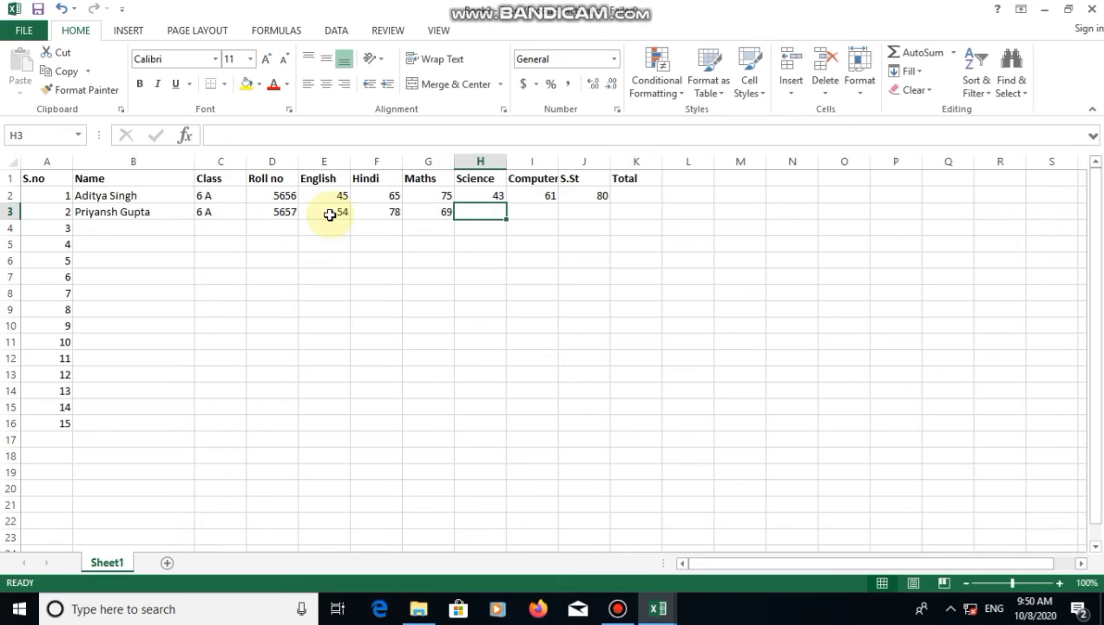
type("3")
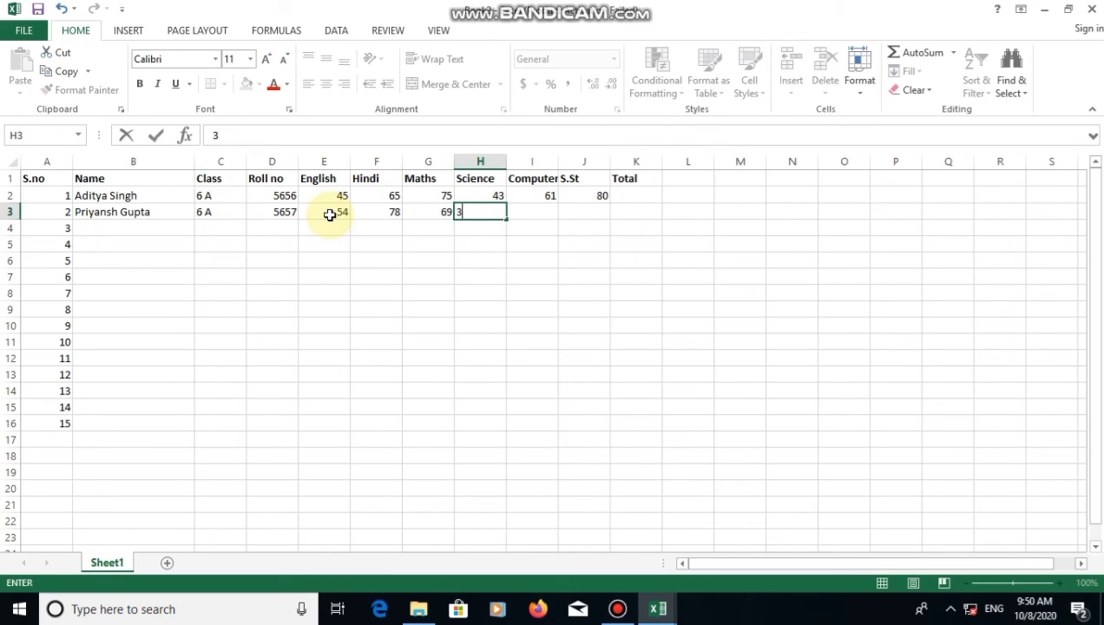
type("9")
key("Tab")
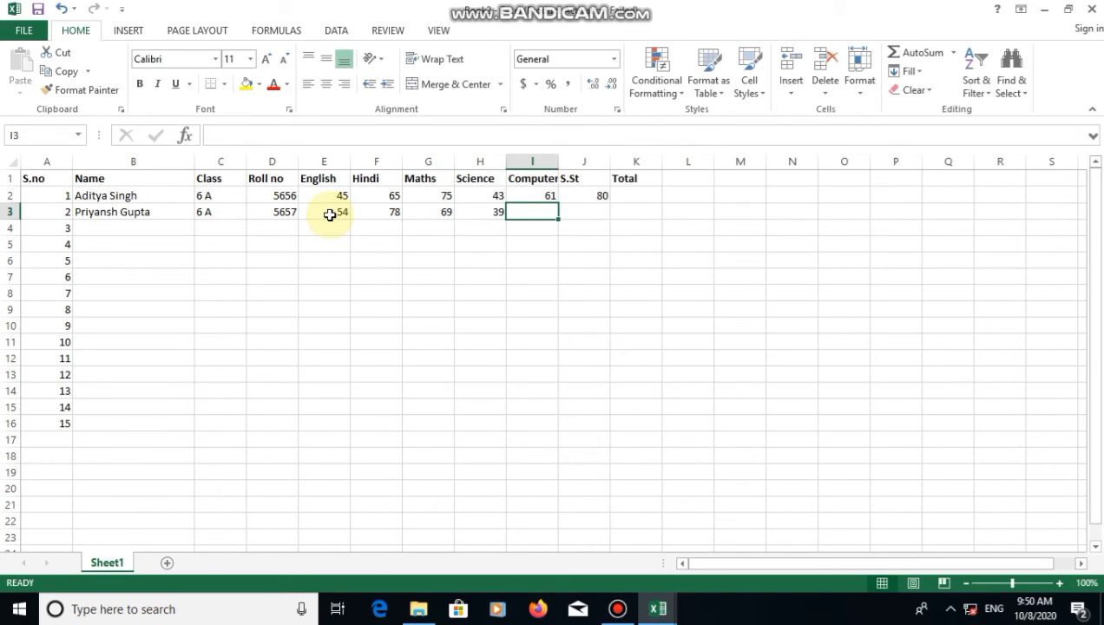
type("48")
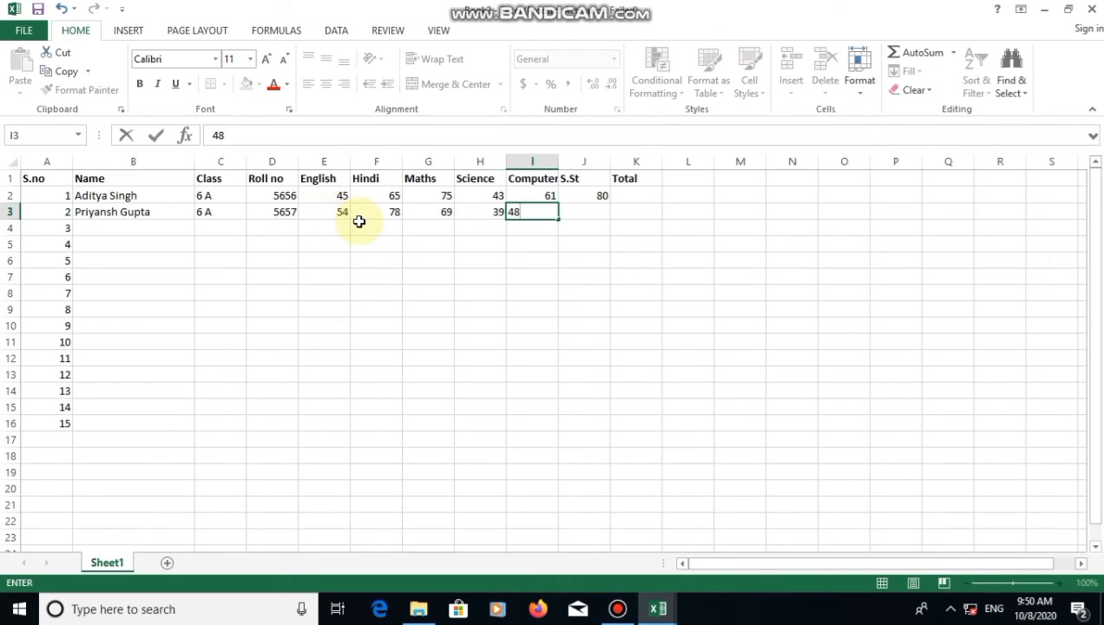
key("Tab")
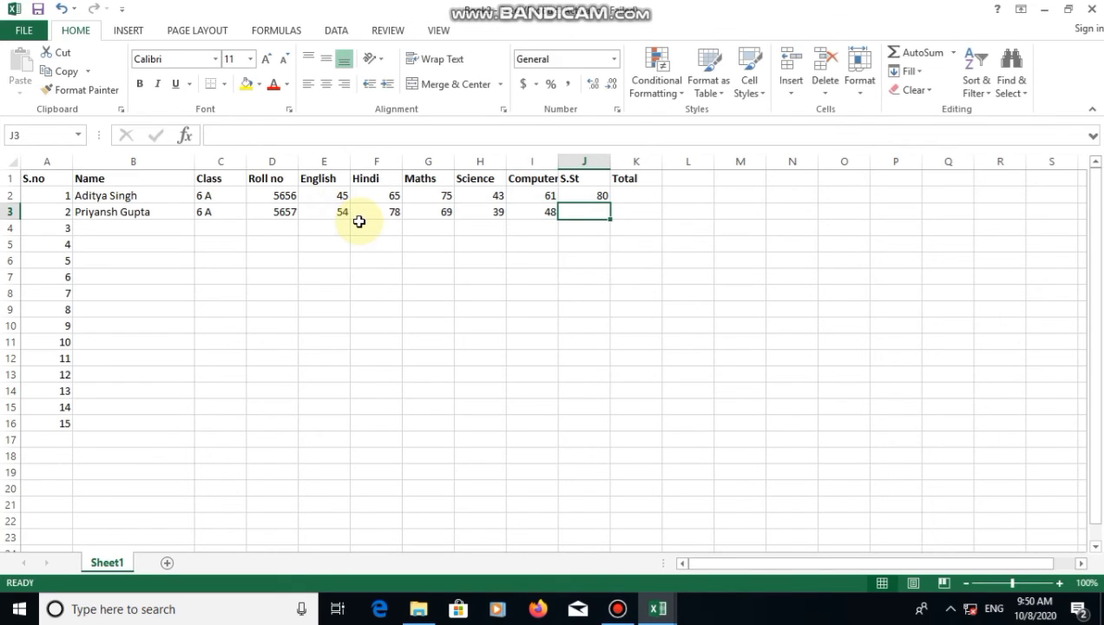
type("7")
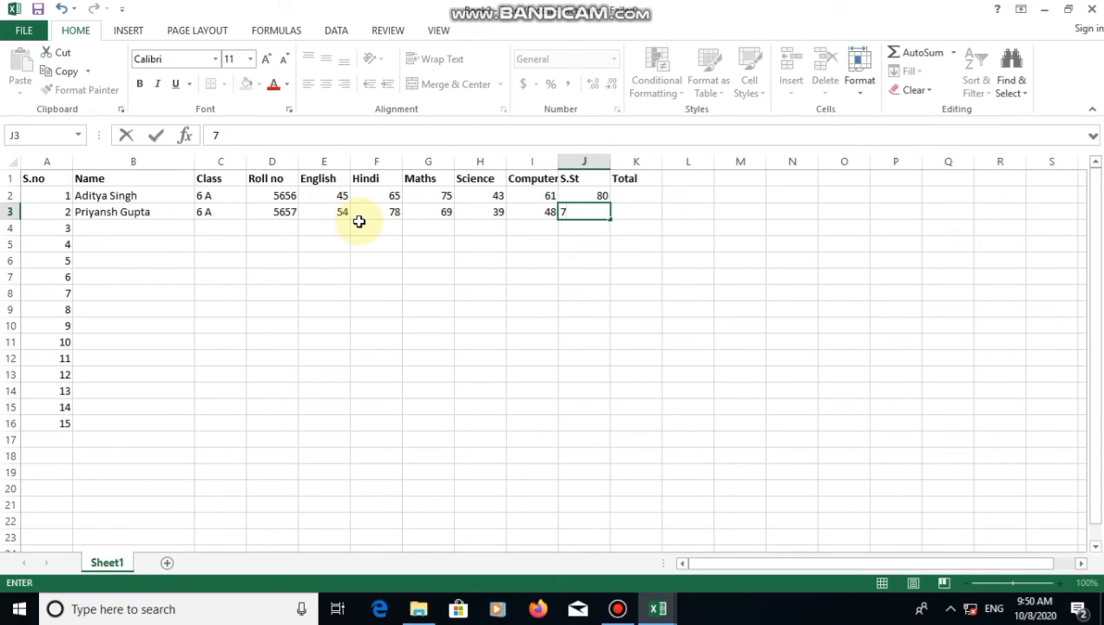
type("5")
left_click(528, 273)
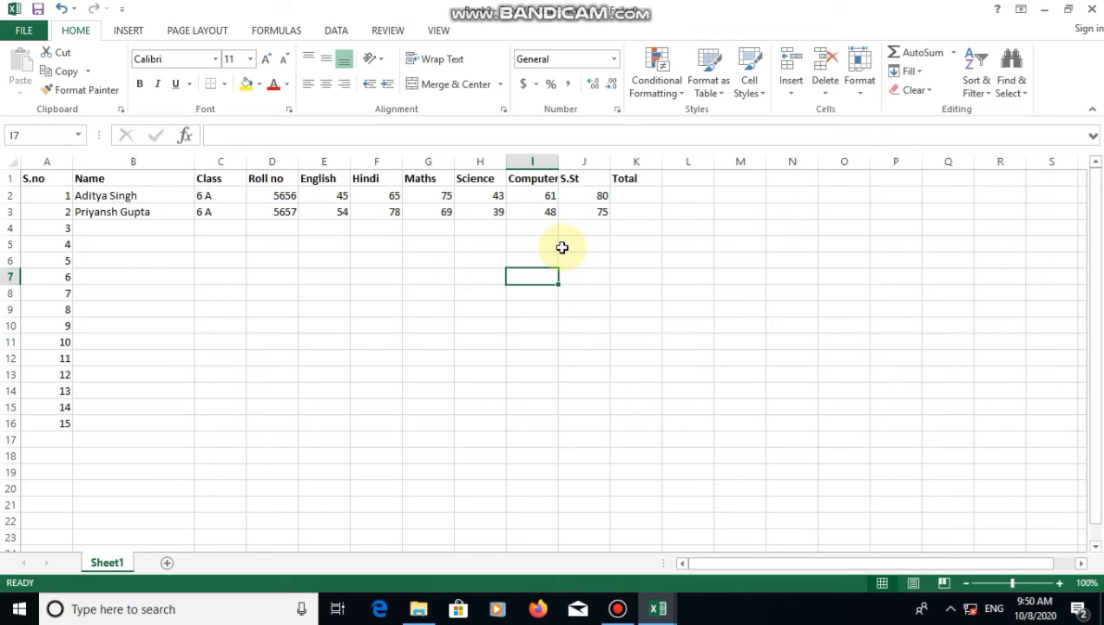
left_click(641, 193)
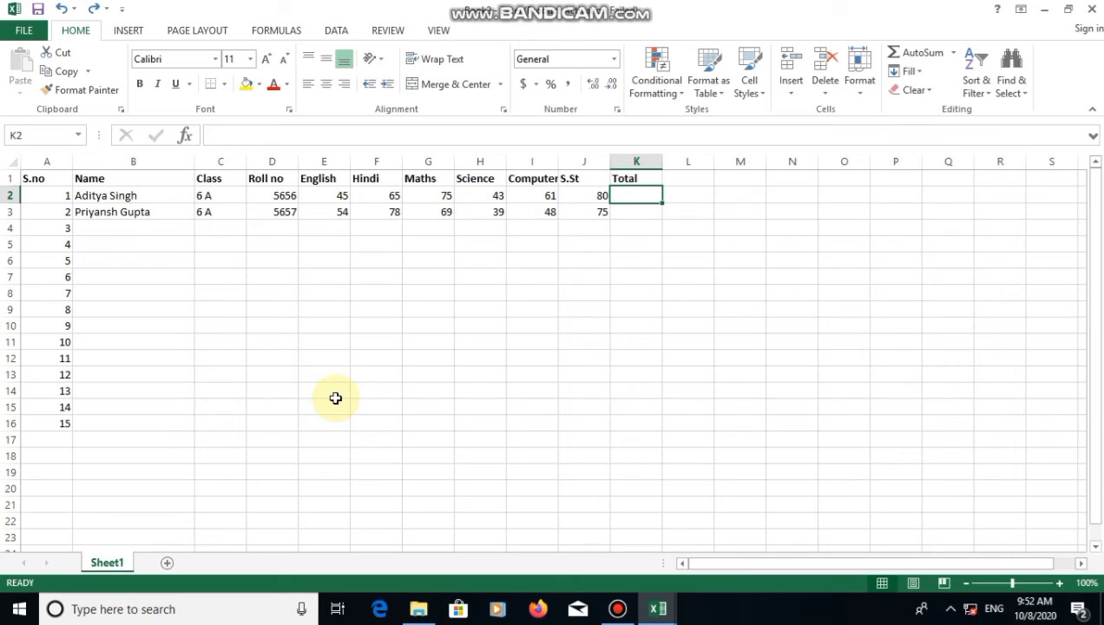
Put =SUM(E2:J2) in K2 so the first student's total reads 369
type("=sum")
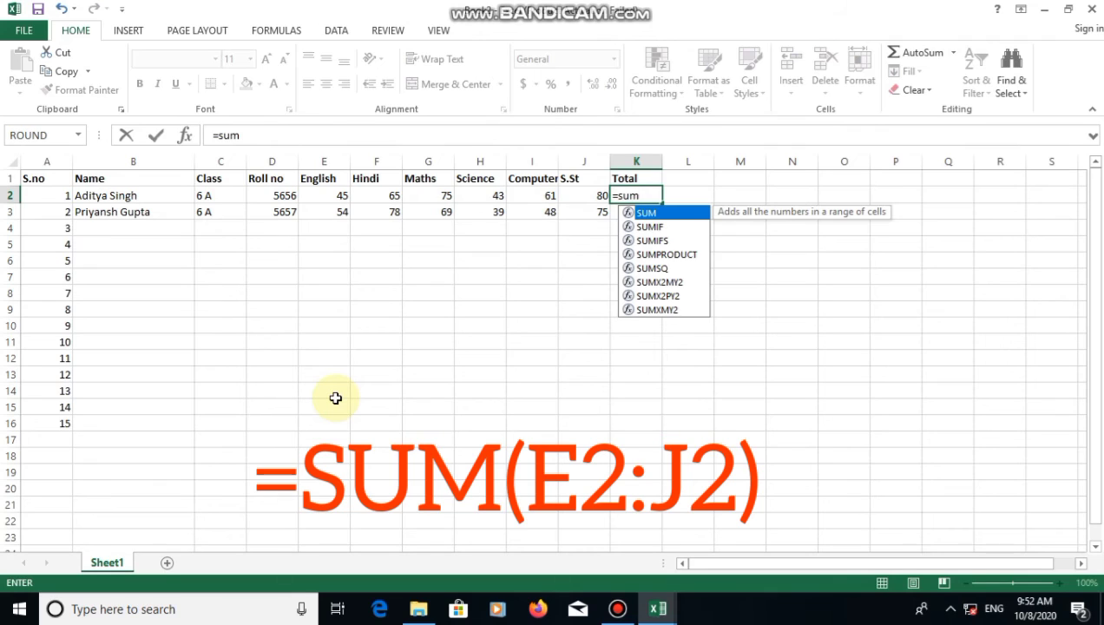
type("(")
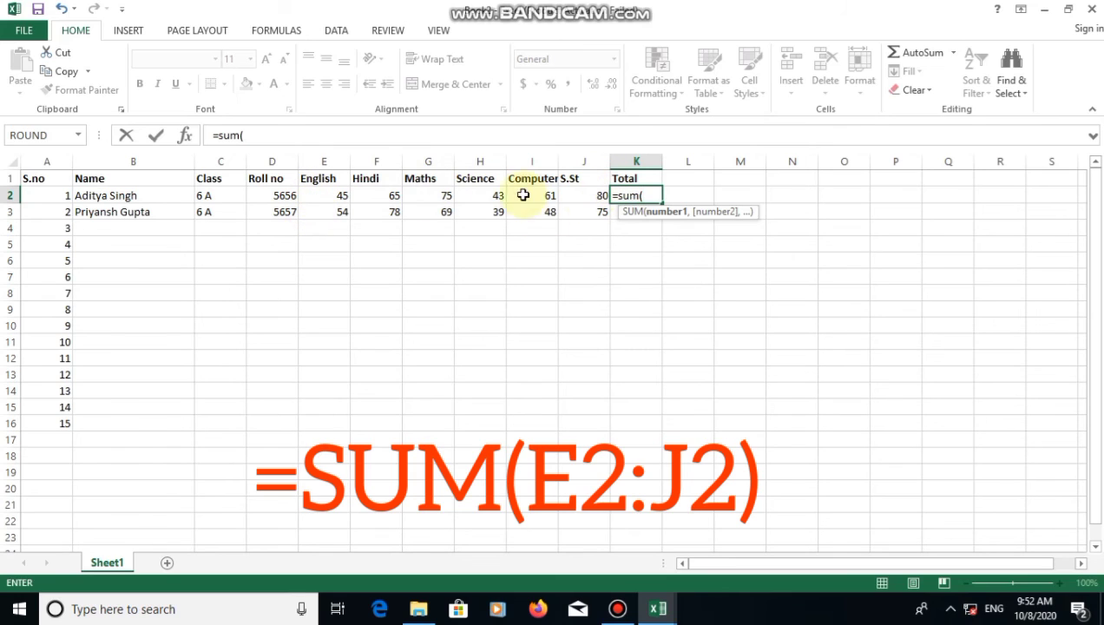
left_click(316, 196)
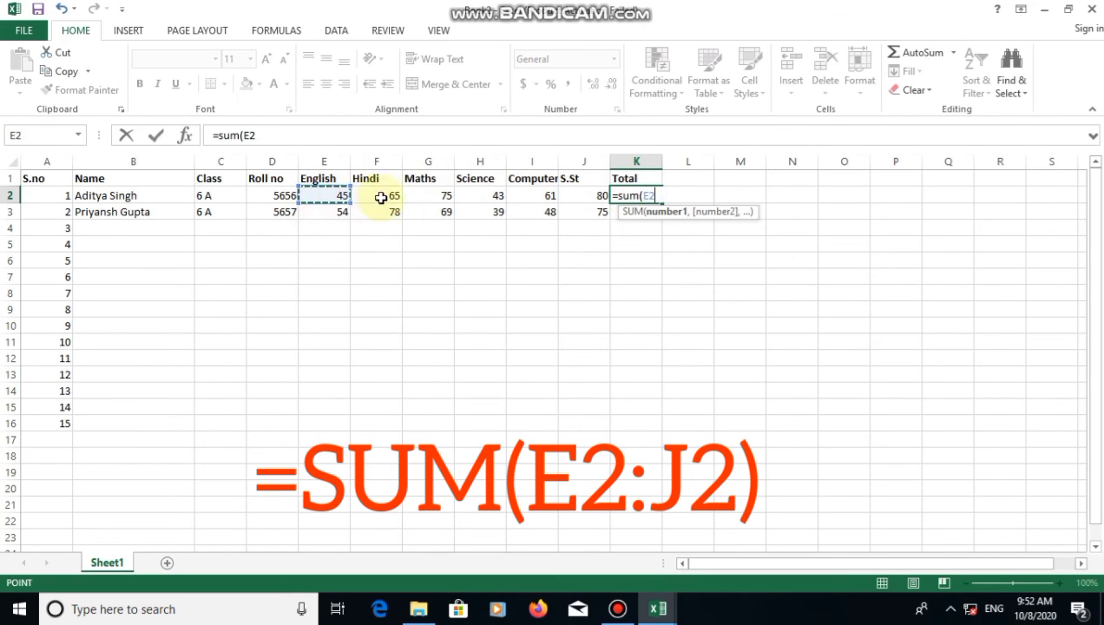
left_click_drag(380, 197, 573, 195)
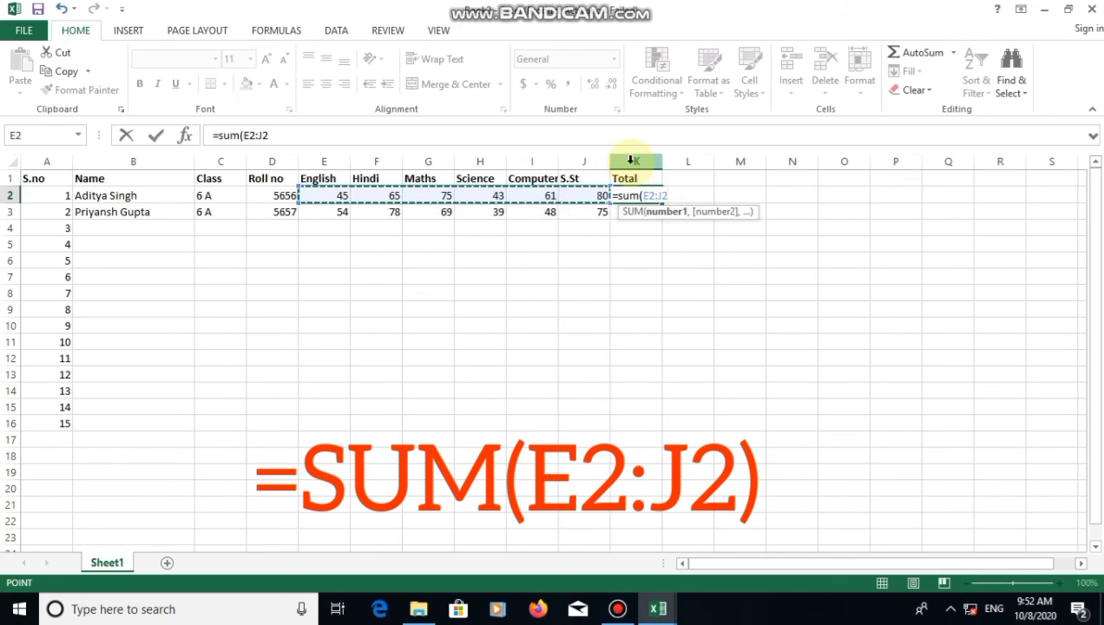
type(")")
key("Return")
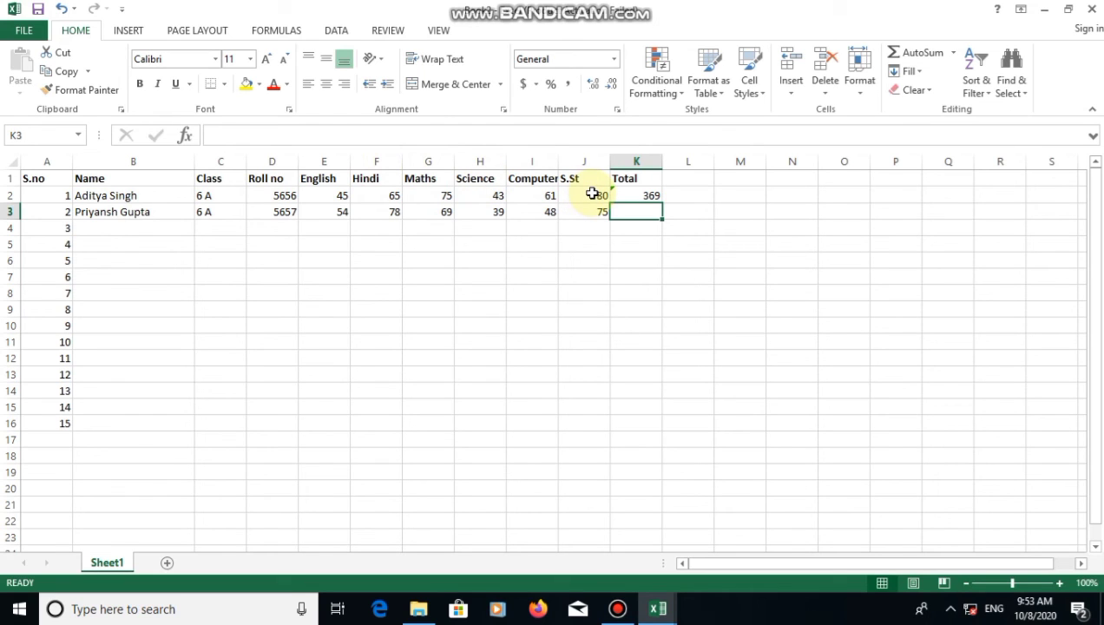
Put =SUM(E3:J3) in K3 for the second student's total of 363
type("=sum")
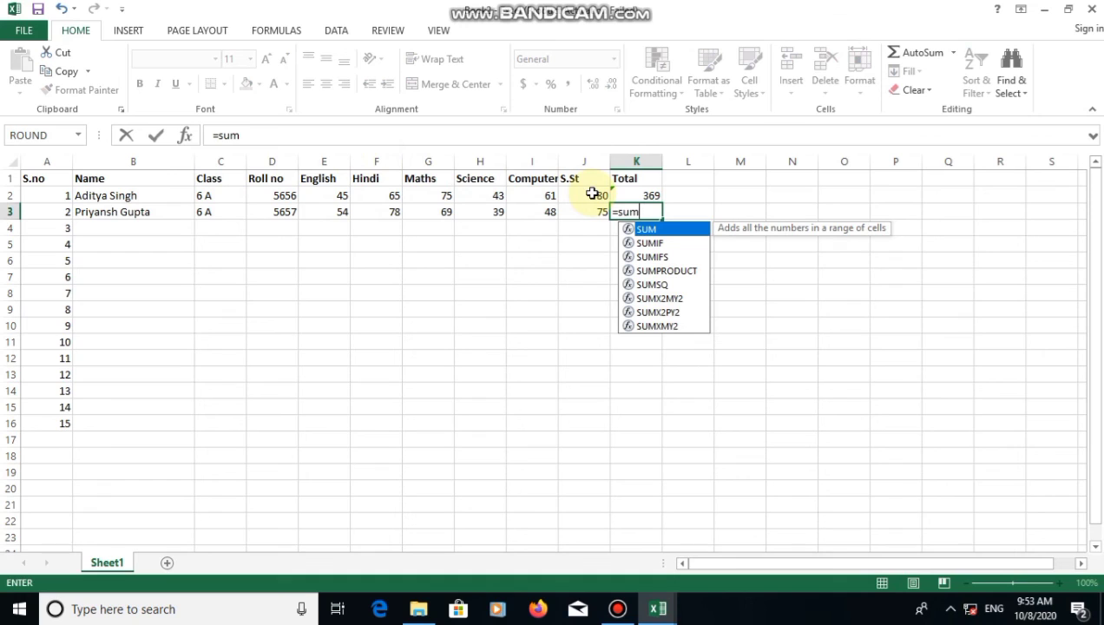
type("(")
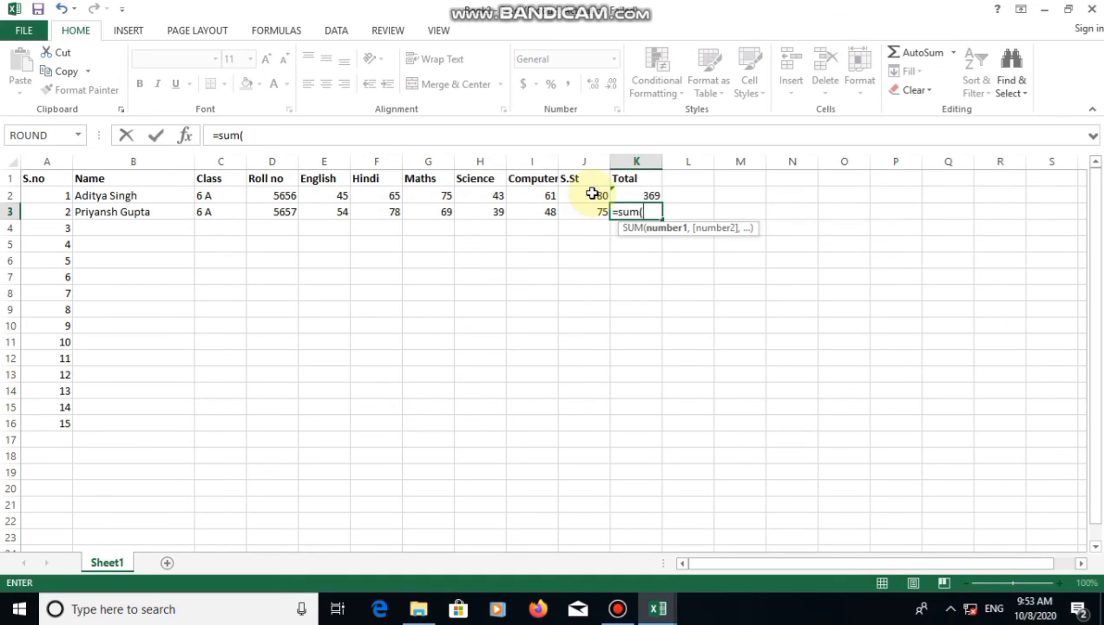
left_click(332, 209)
left_click_drag(332, 209, 579, 212)
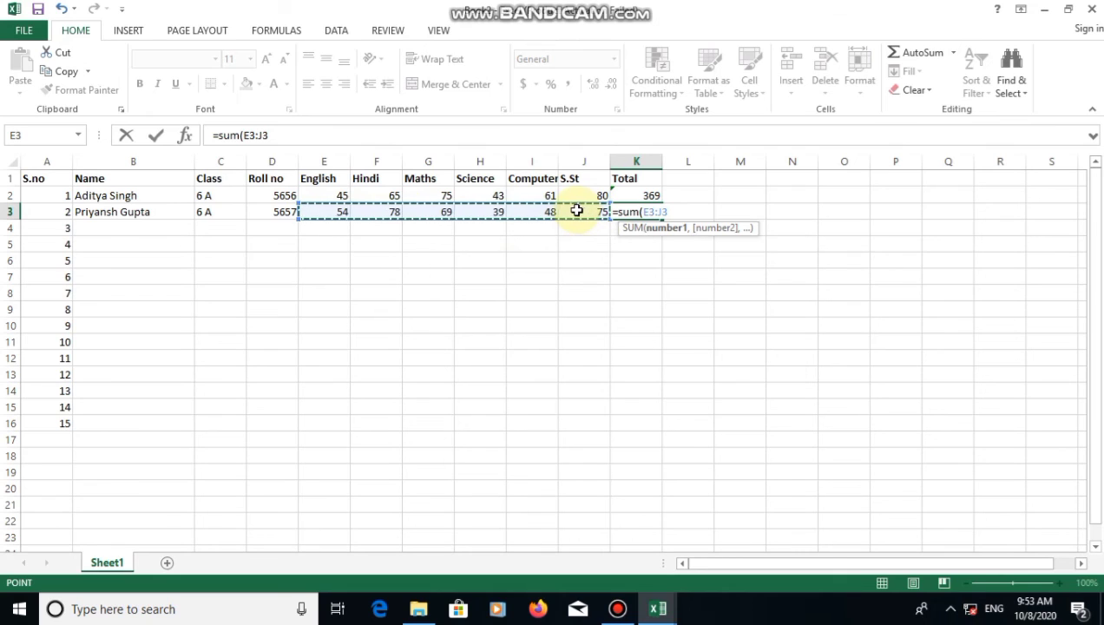
type(")")
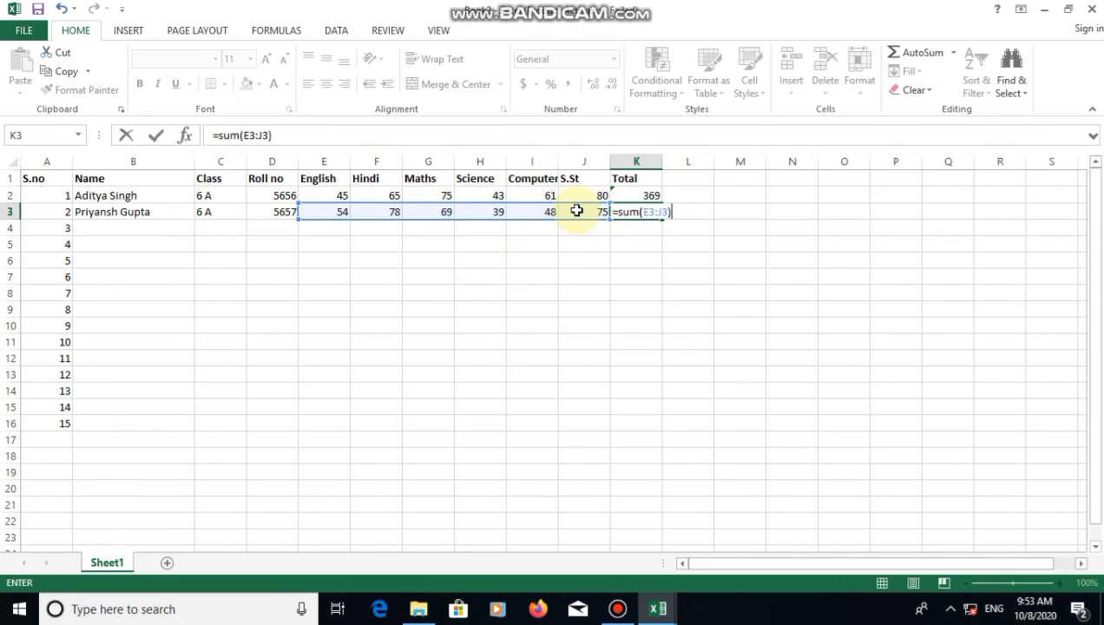
key("Return")
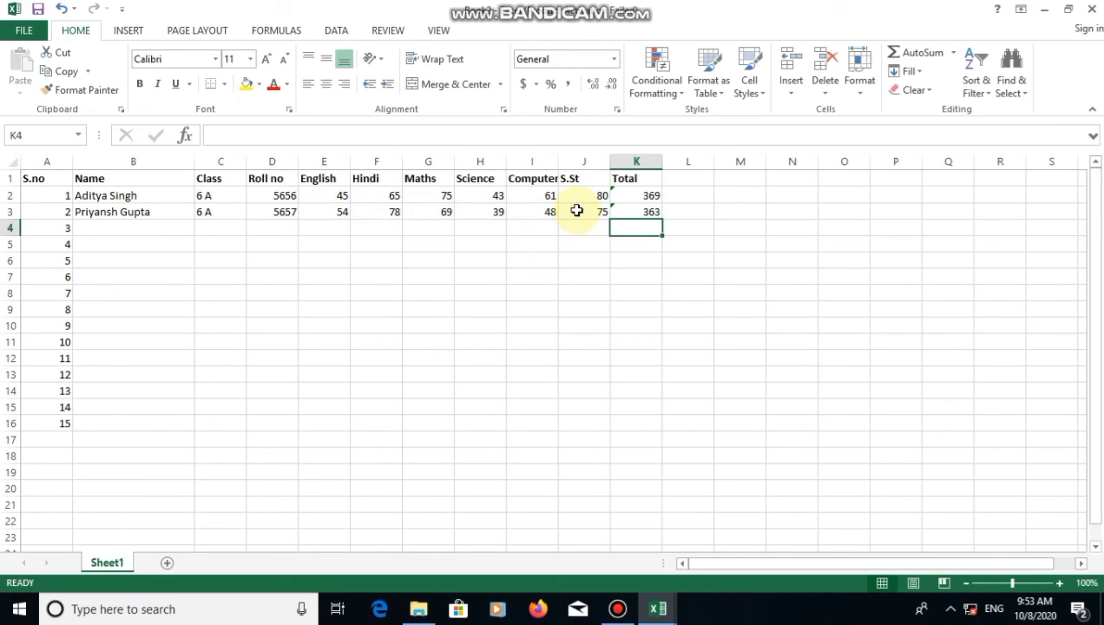